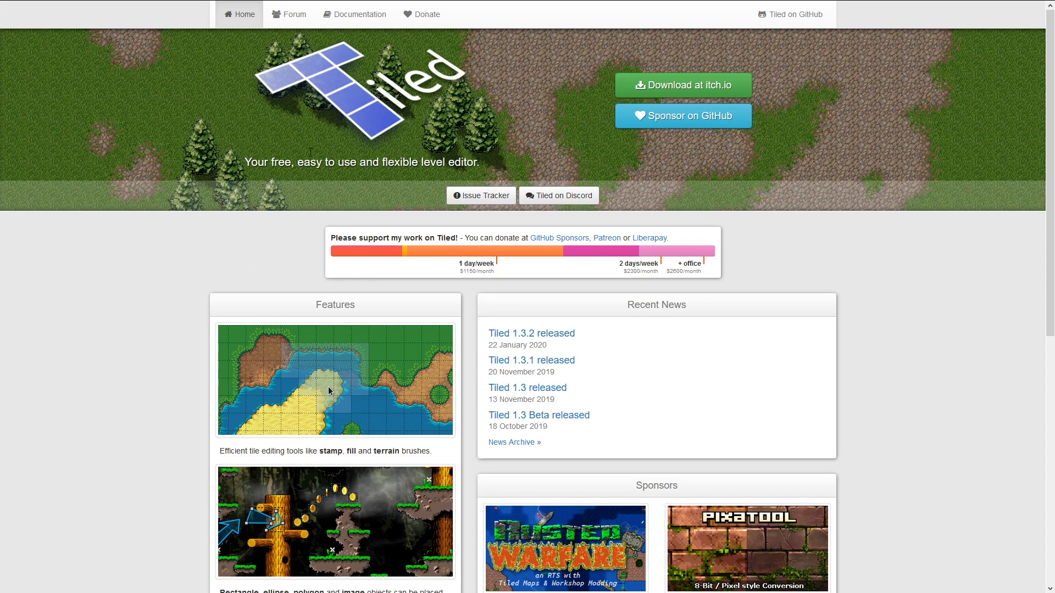
Show the OpenGameArt Dungeon Crawl 32x32 tiles page full screen, scrolled down to its Files list
mouse_move(287, 0)
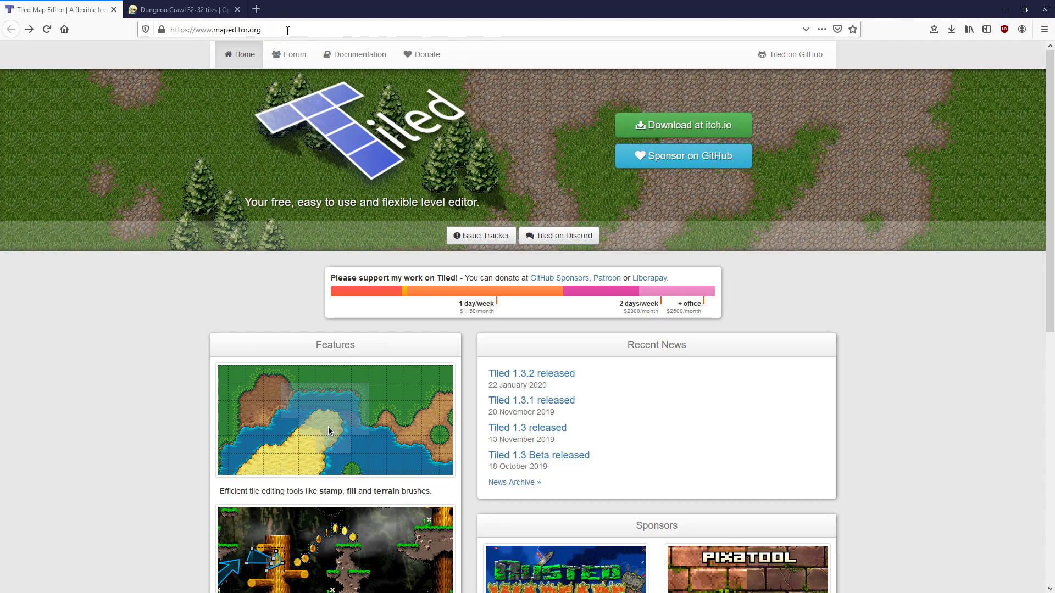
left_click(182, 10)
key("F11")
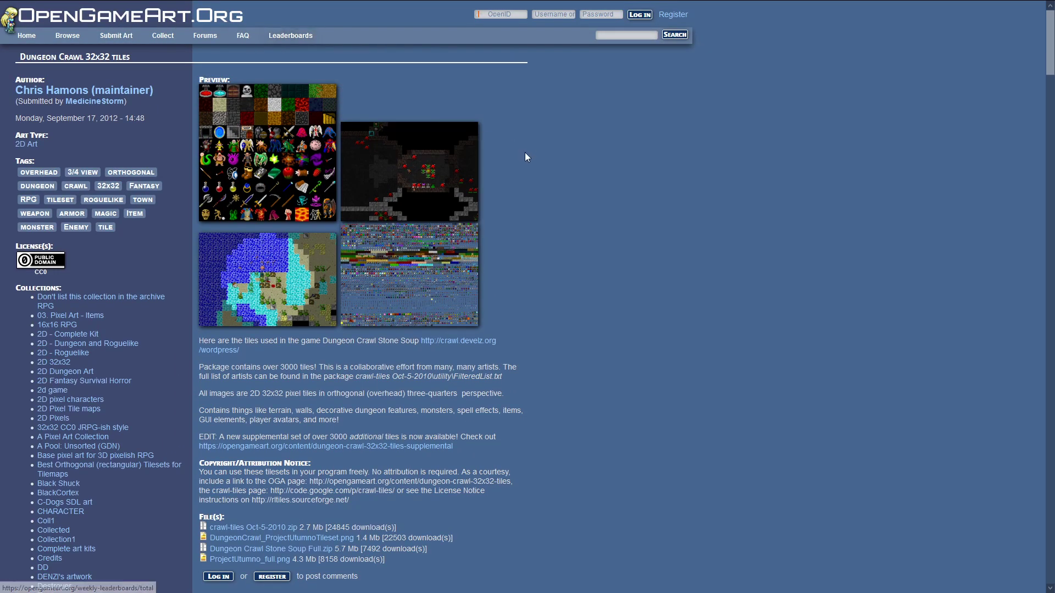
left_click(291, 282)
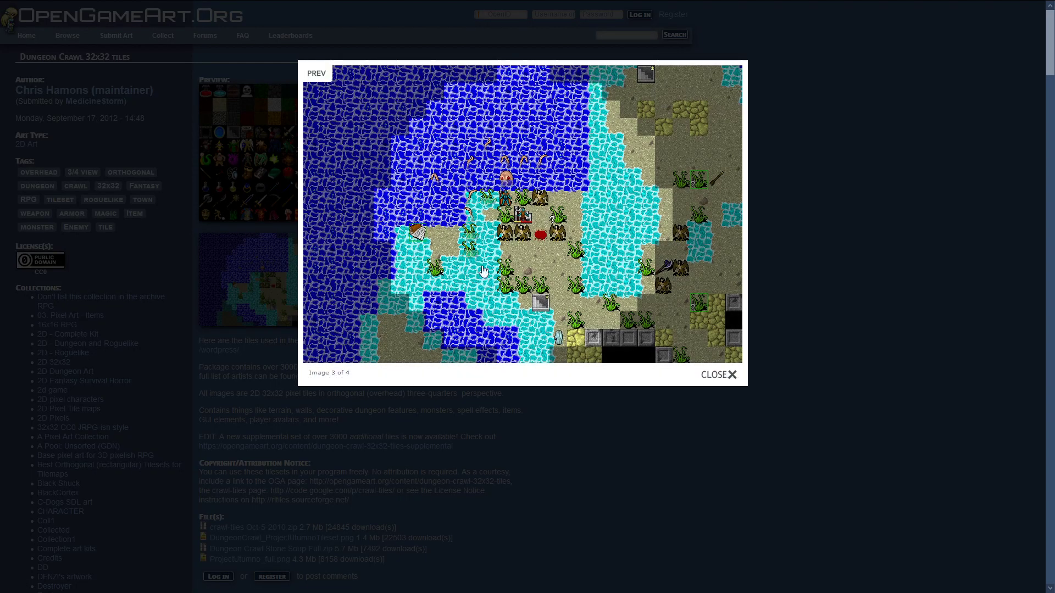
left_click(890, 249)
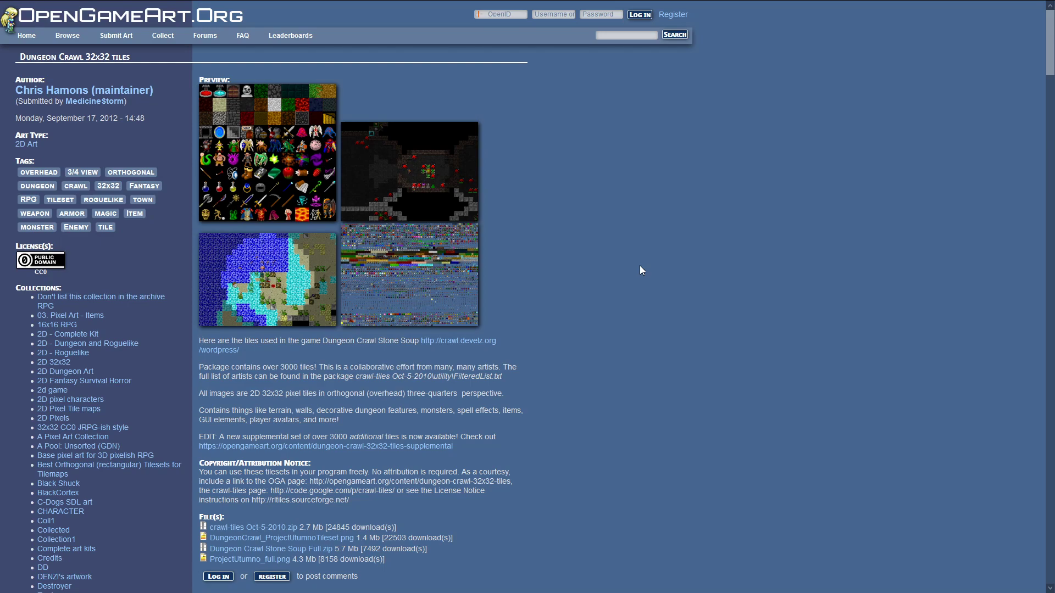
scroll(604, 280, "down", 2)
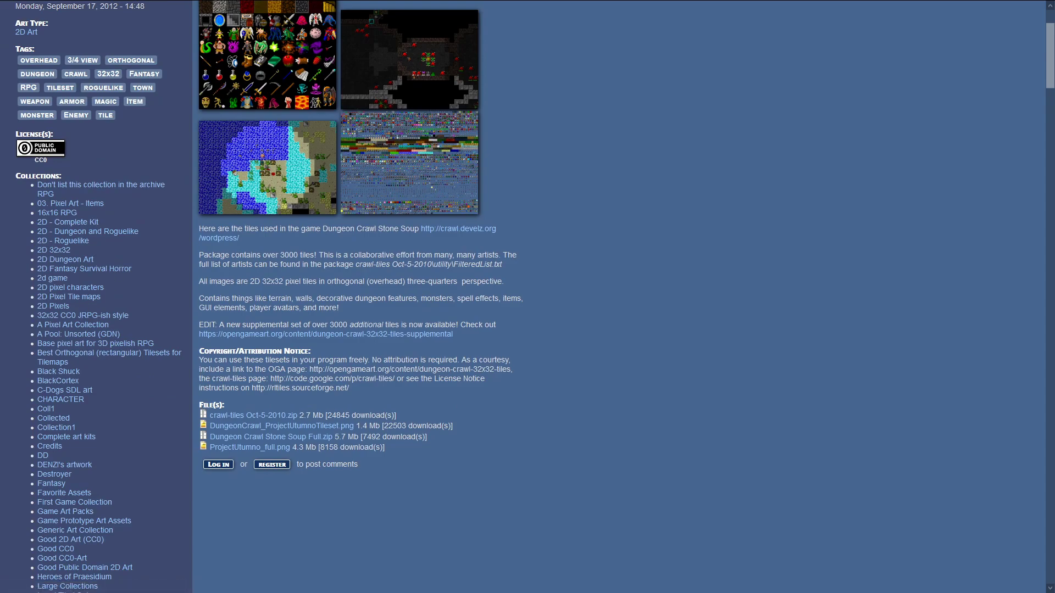
In Tiled, start a new tileset named D&D Tile
key("alt+Tab")
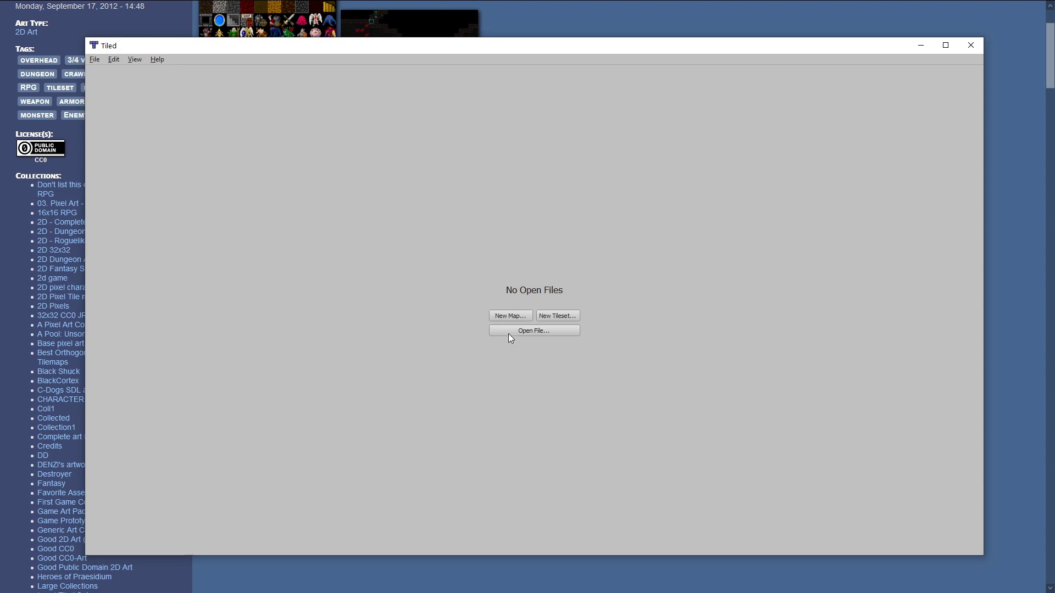
left_click(568, 318)
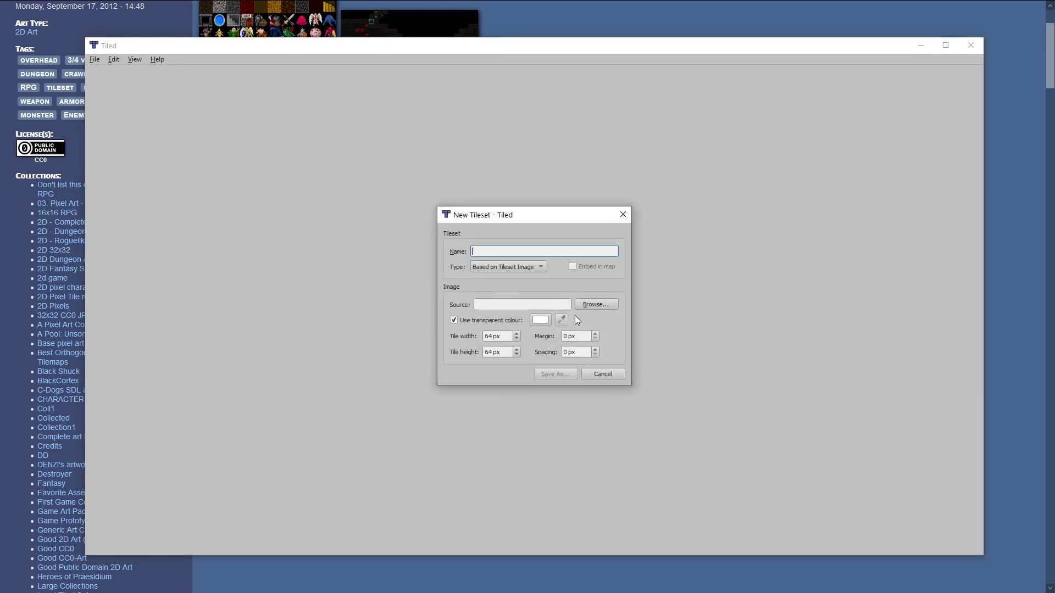
type("D&*")
type("D Tile")
Use ProjectUtumno_full.png as the tileset image, with white as the transparent colour
left_click(595, 306)
left_click(571, 307)
left_click(866, 503)
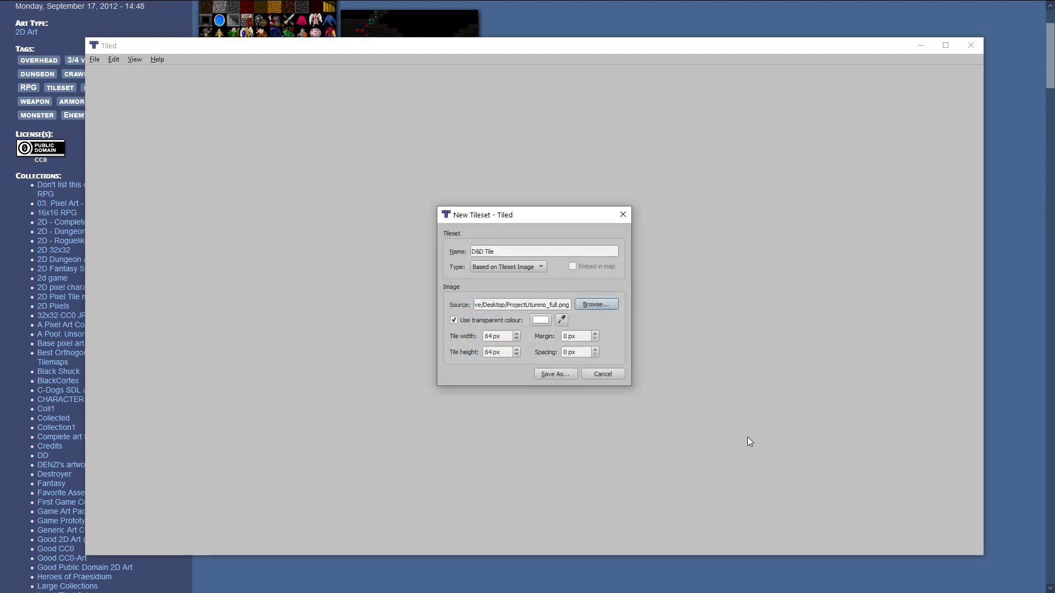
left_click(560, 321)
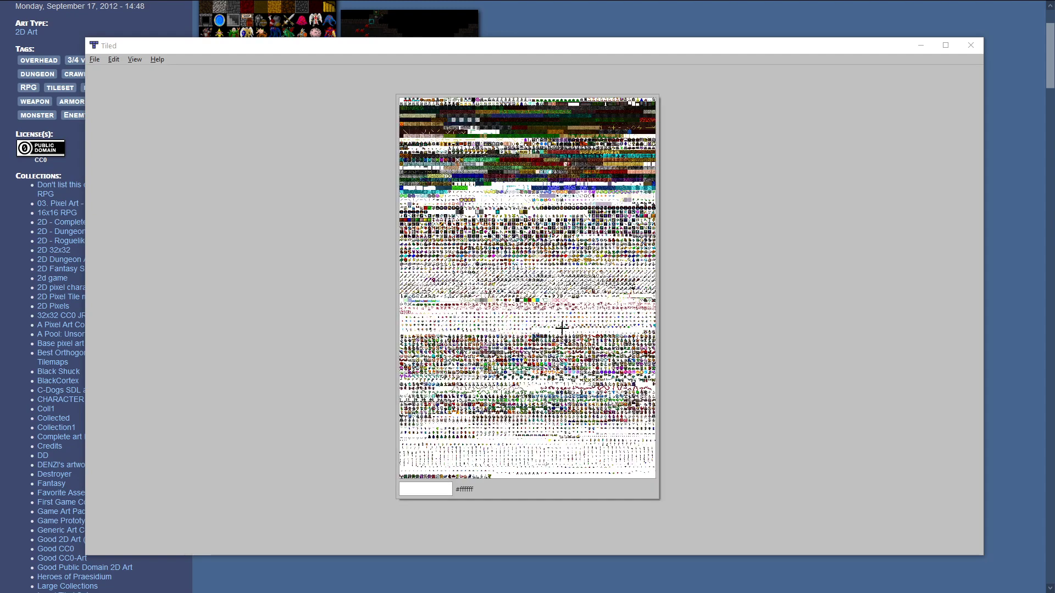
left_click(401, 98)
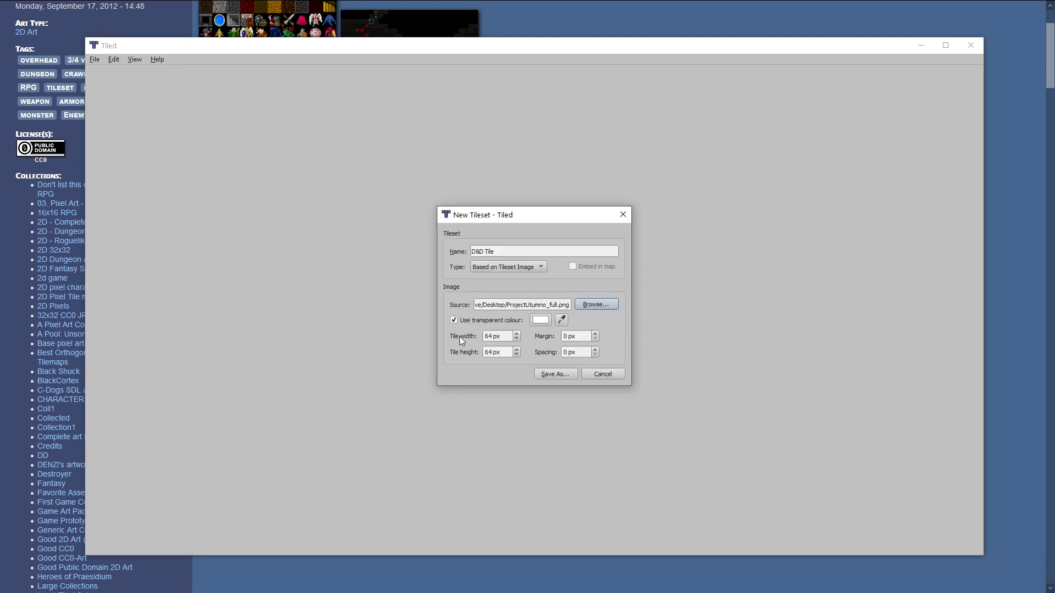
Save the tileset as D&D Tile.tsx, replacing the existing file
left_click(549, 374)
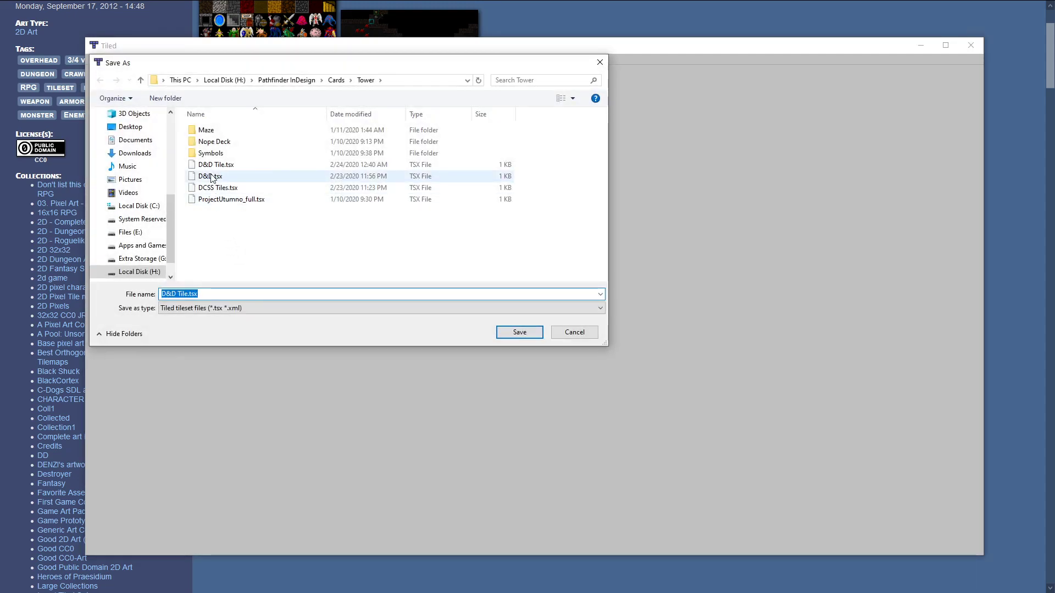
left_click(522, 338)
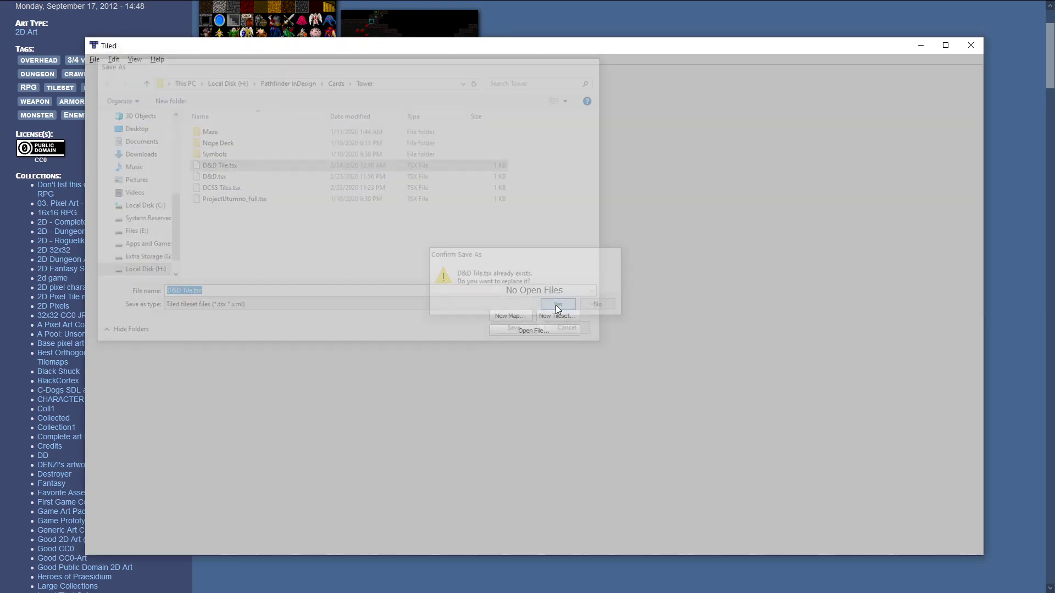
left_click(558, 305)
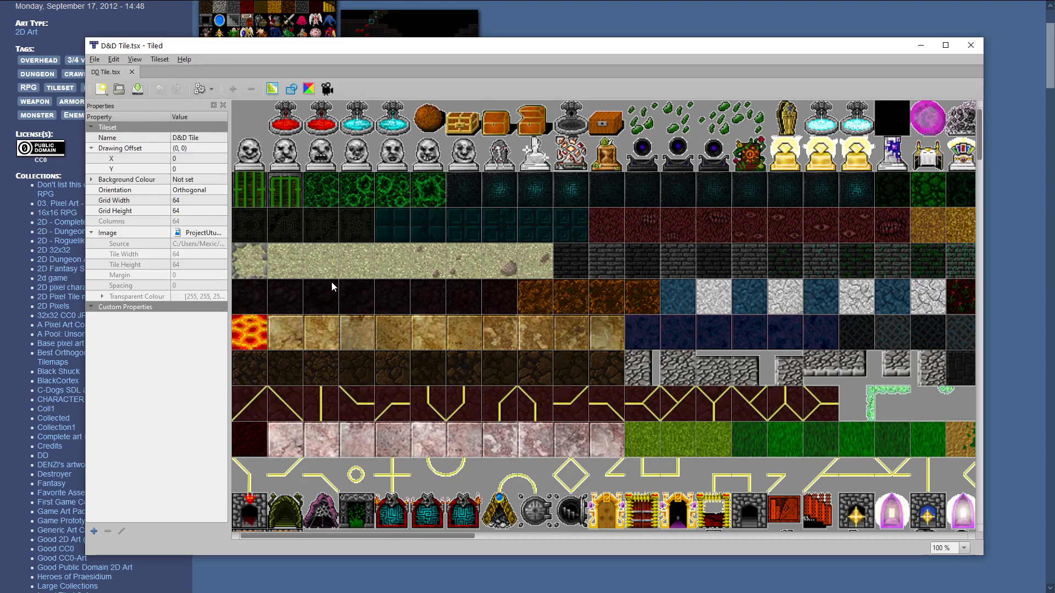
key("F11")
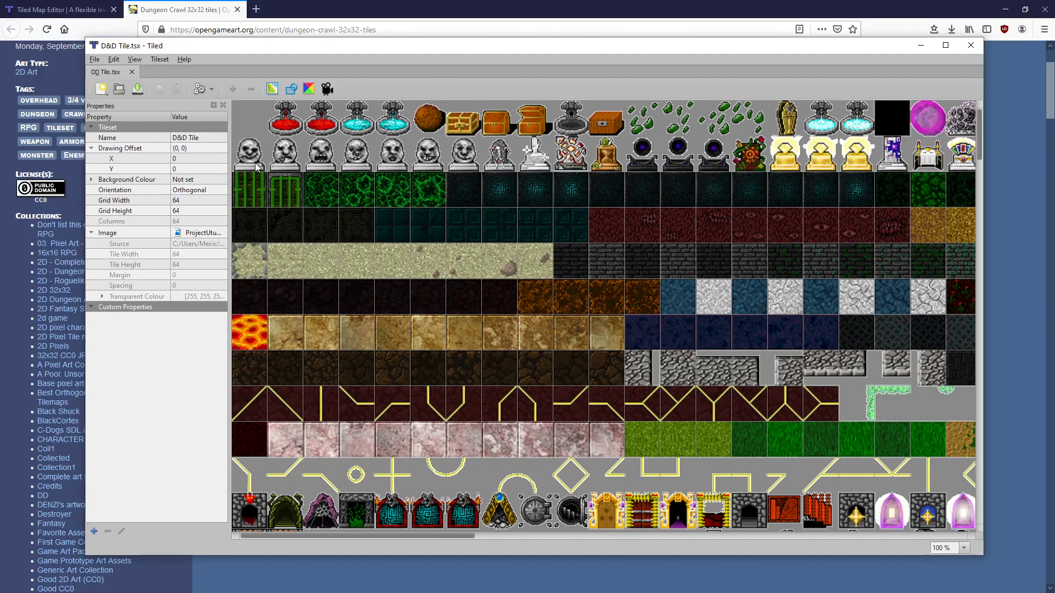
Create a new 10x10 map of 64 px tiles and save it over the existing test.tmx
left_click(94, 59)
mouse_move(96, 71)
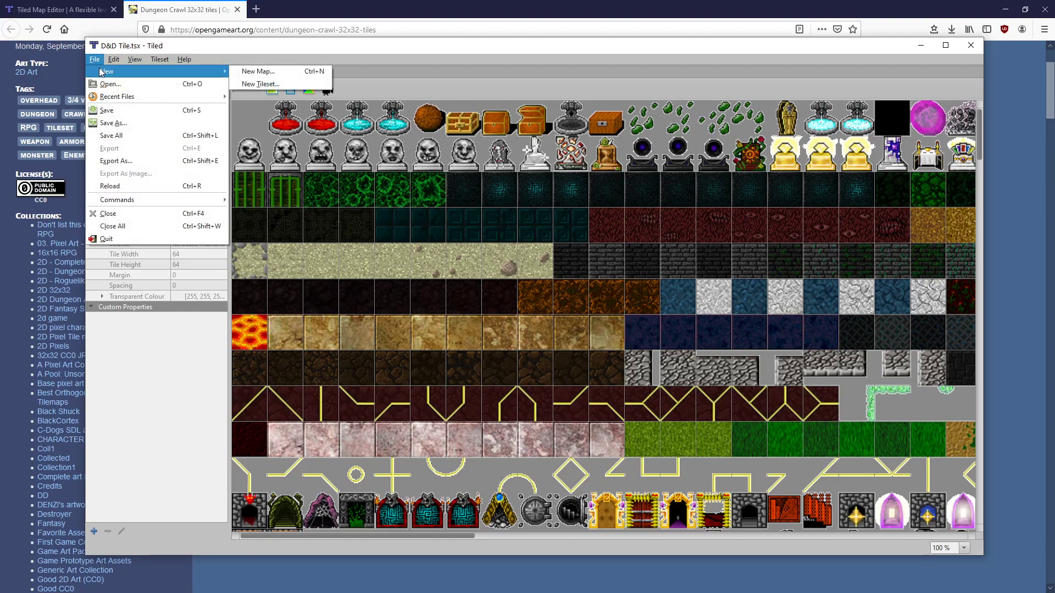
left_click(251, 73)
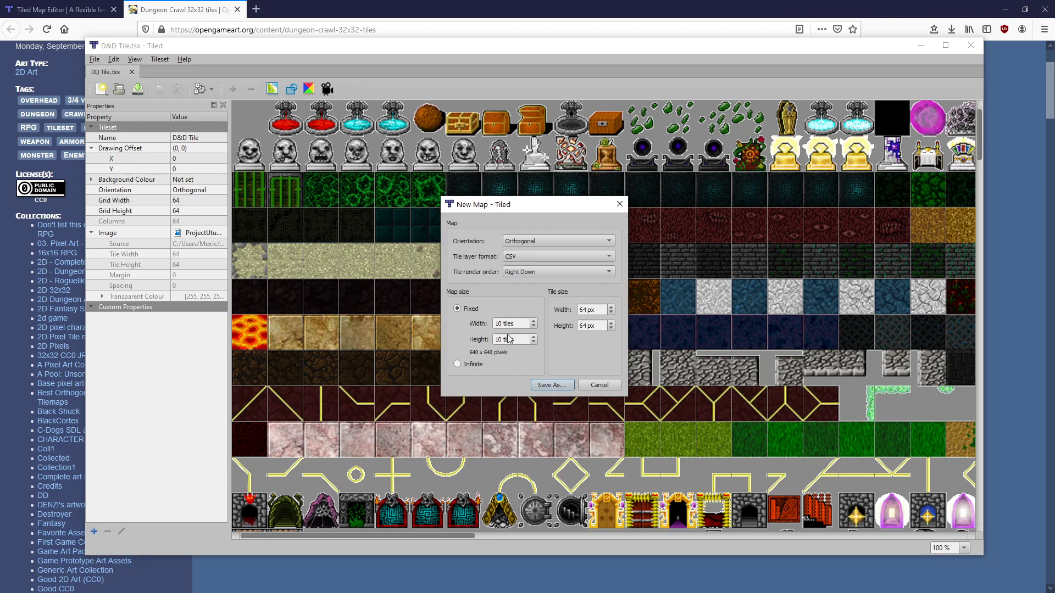
left_click(552, 385)
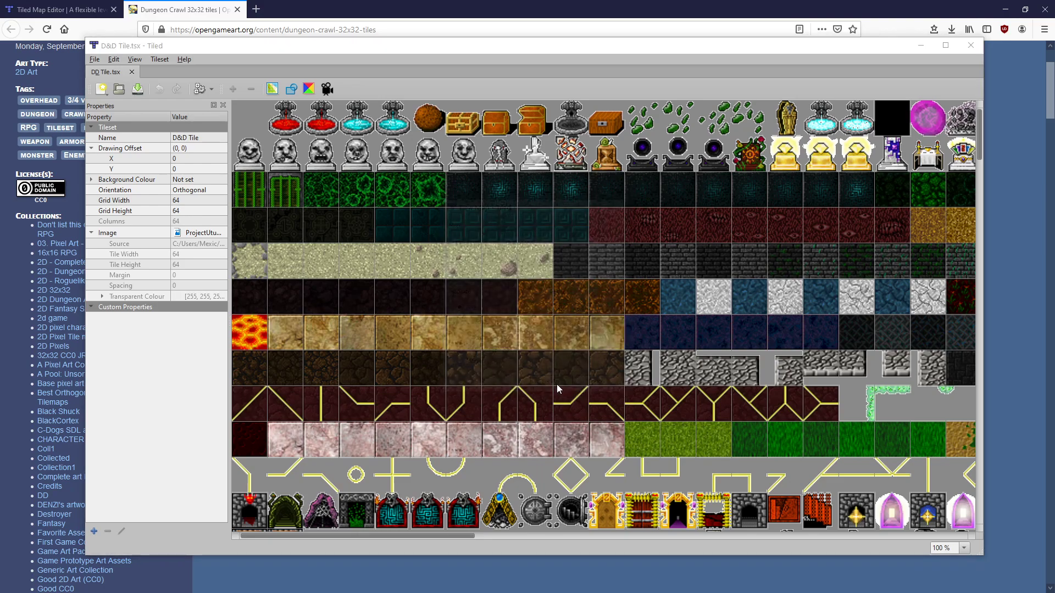
left_click(212, 176)
left_click(525, 334)
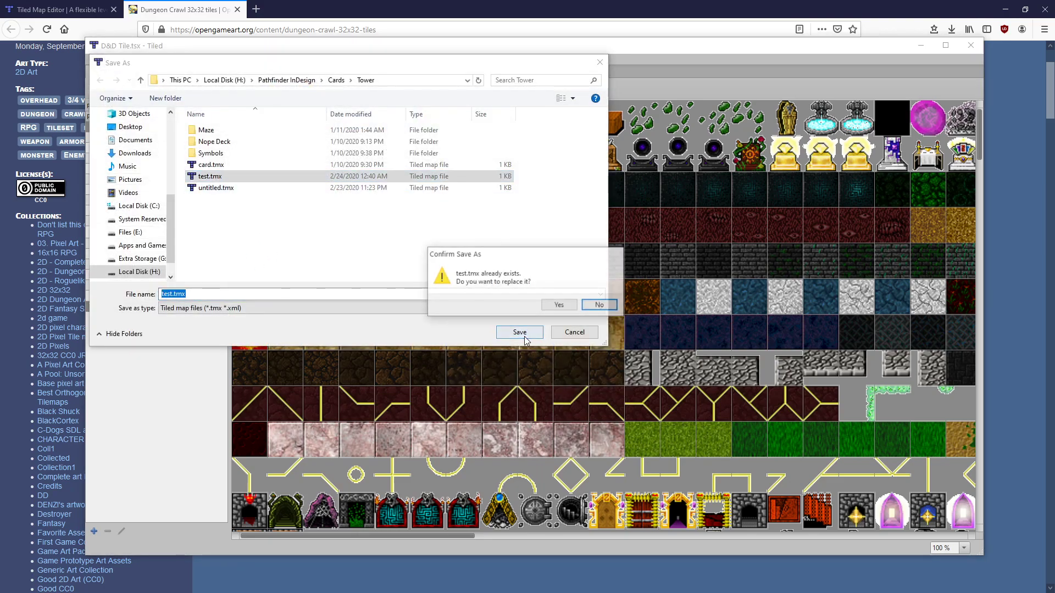
left_click(556, 306)
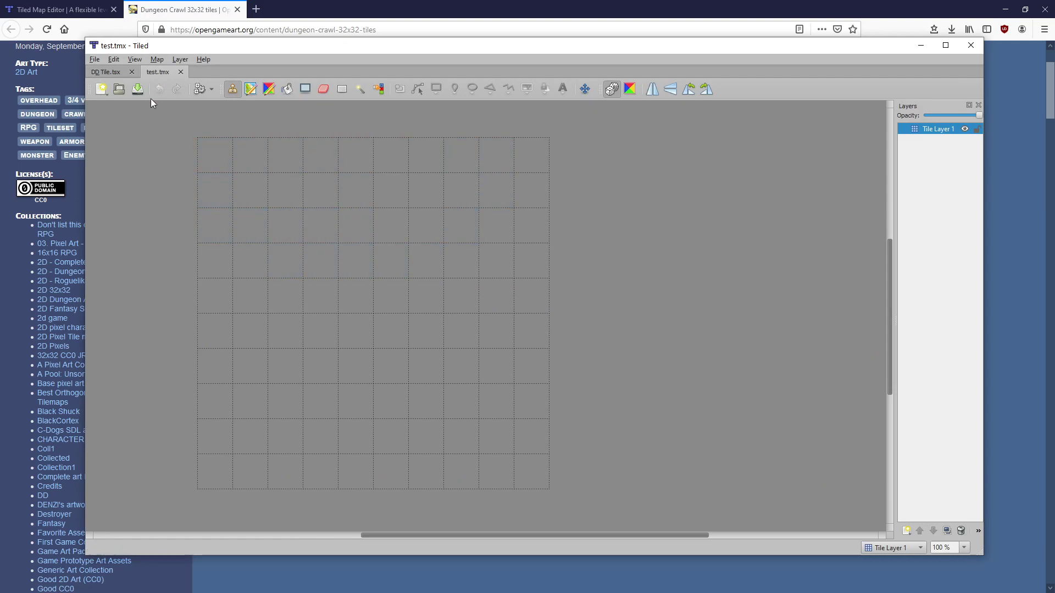
With test.tmx active, display the Tilesets view from Views and Toolbars
left_click(100, 71)
left_click(152, 69)
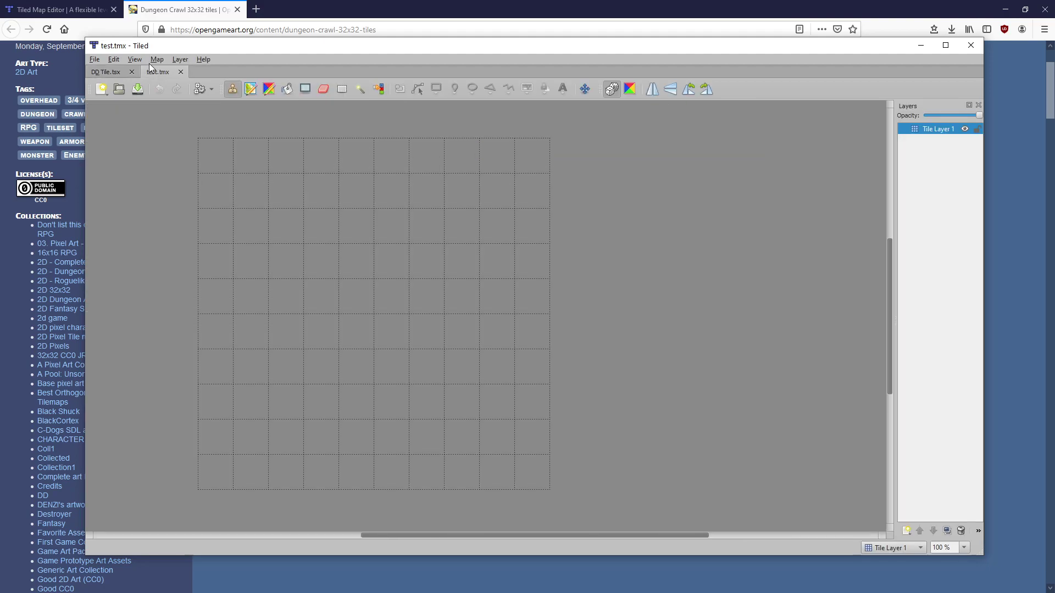
left_click(133, 59)
mouse_move(146, 72)
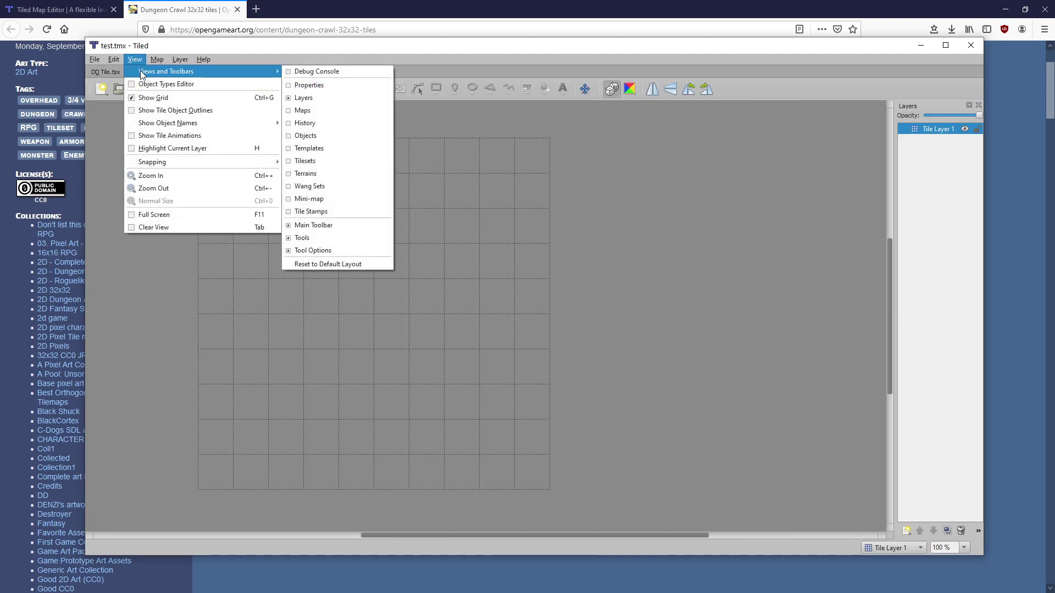
left_click(327, 160)
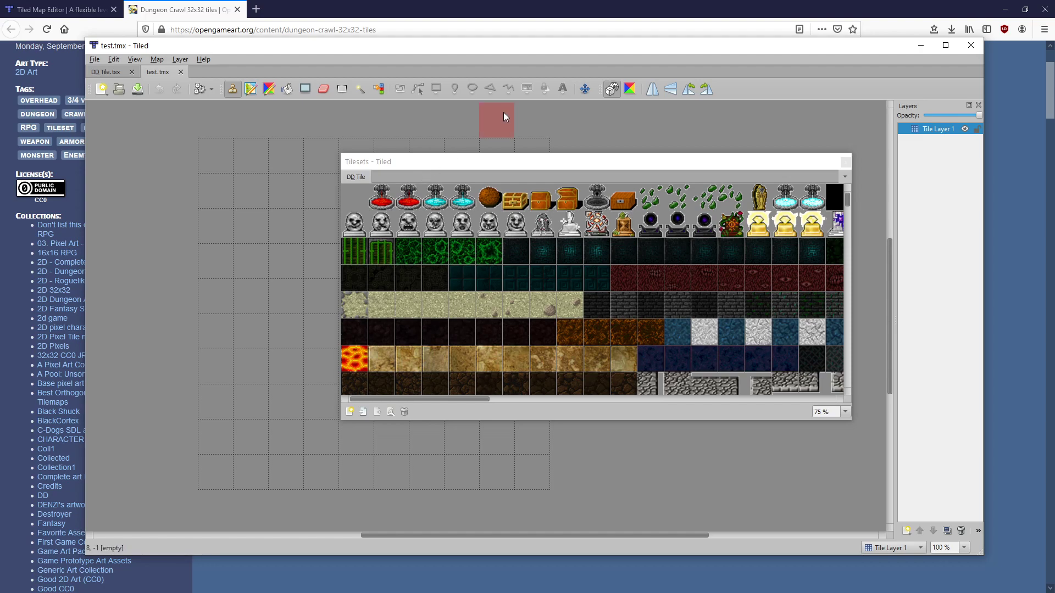
Move the floating Tilesets window aside and browse its grid to the blue water tiles
left_click_drag(556, 163, 639, 224)
left_click_drag(544, 461, 733, 457)
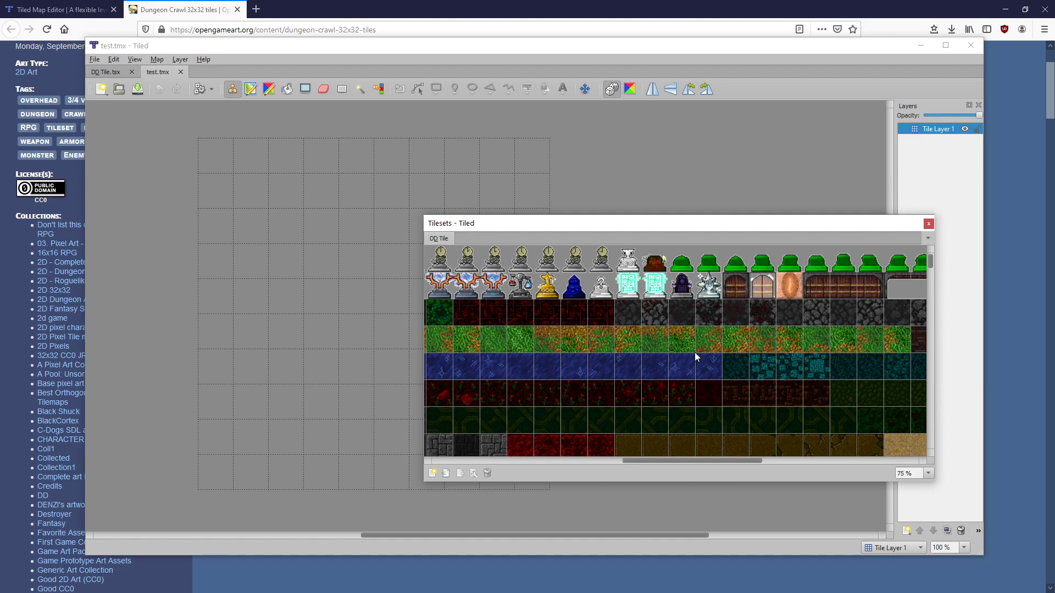
left_click_drag(708, 374, 523, 373)
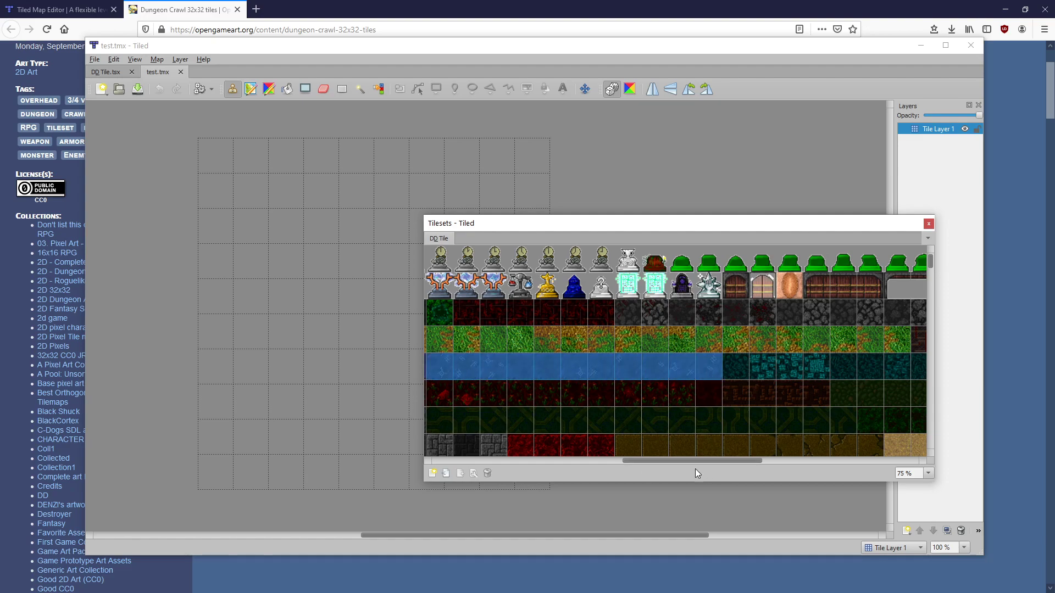
left_click_drag(687, 459, 645, 452)
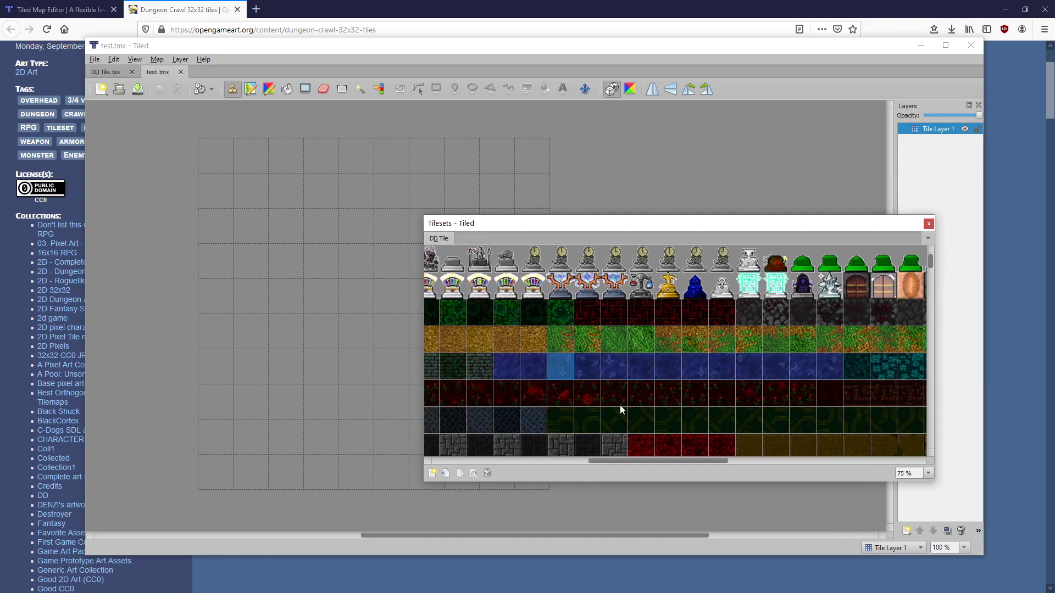
Paint a few single blue water tiles onto the map
left_click(585, 384)
left_click(251, 226)
left_click(312, 265)
left_click(287, 231)
left_click(347, 258)
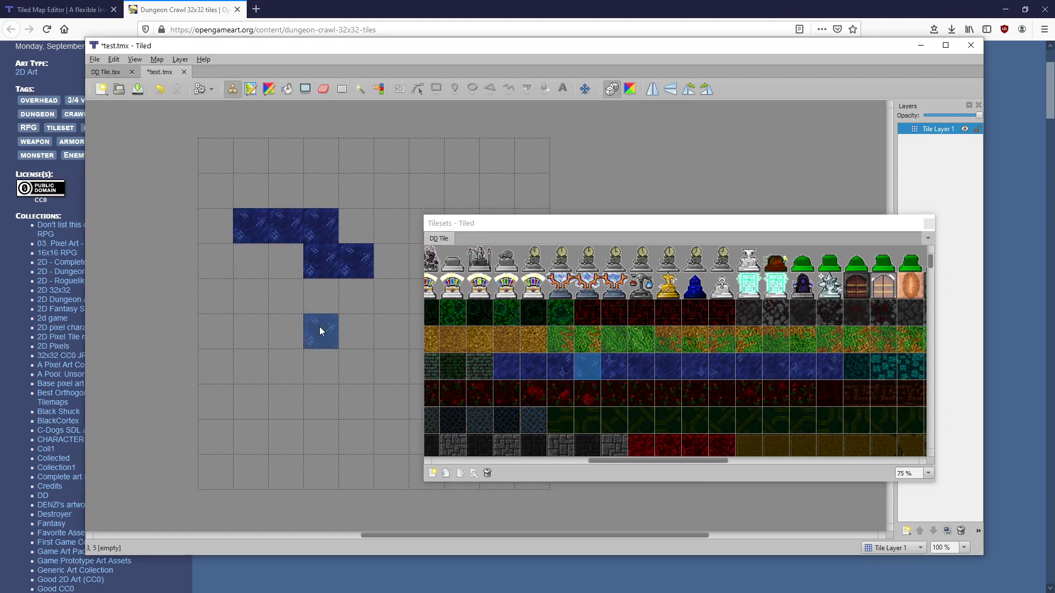
With the row of blue tiles selected and Random Mode on, fill every remaining map cell
left_click_drag(506, 371, 824, 374)
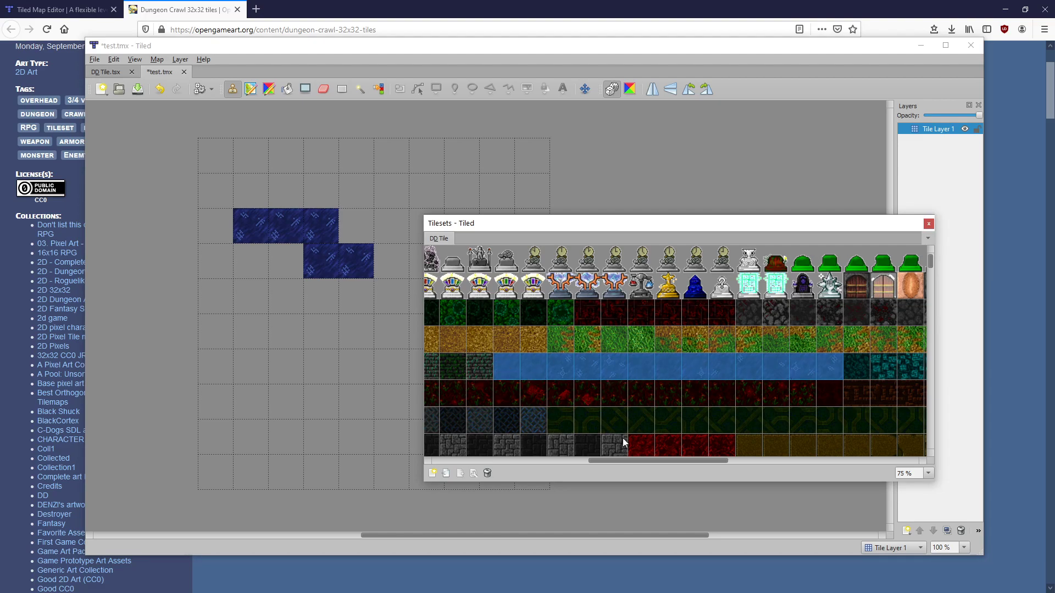
left_click(522, 426)
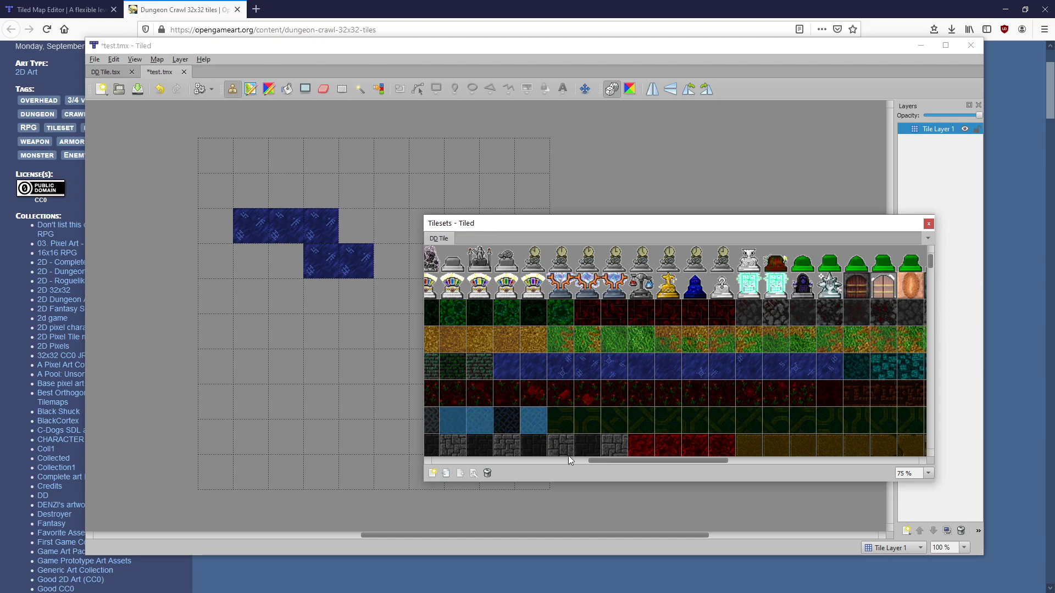
left_click_drag(505, 367, 822, 376)
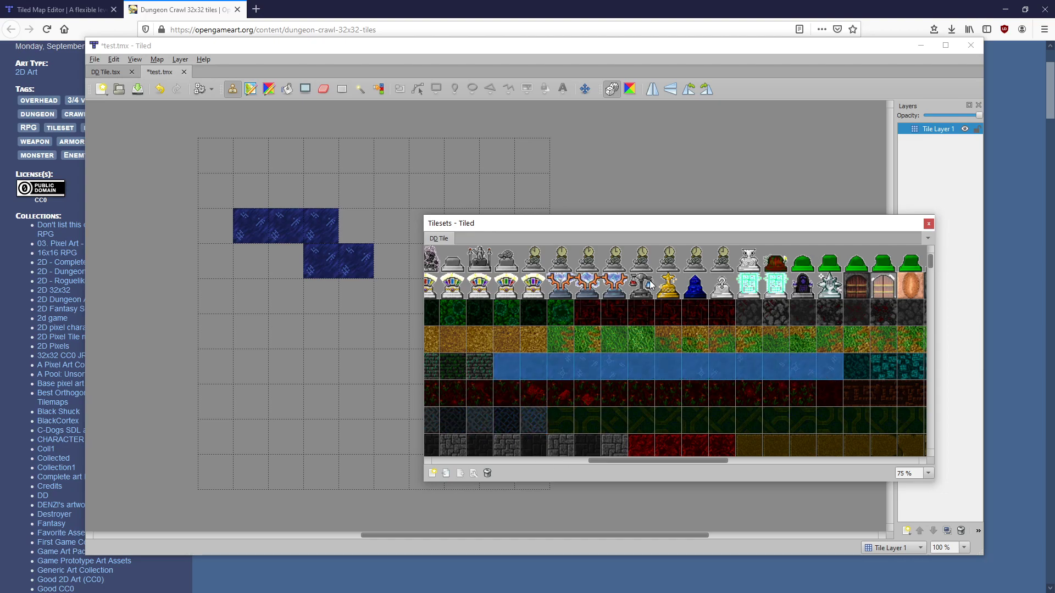
left_click(612, 90)
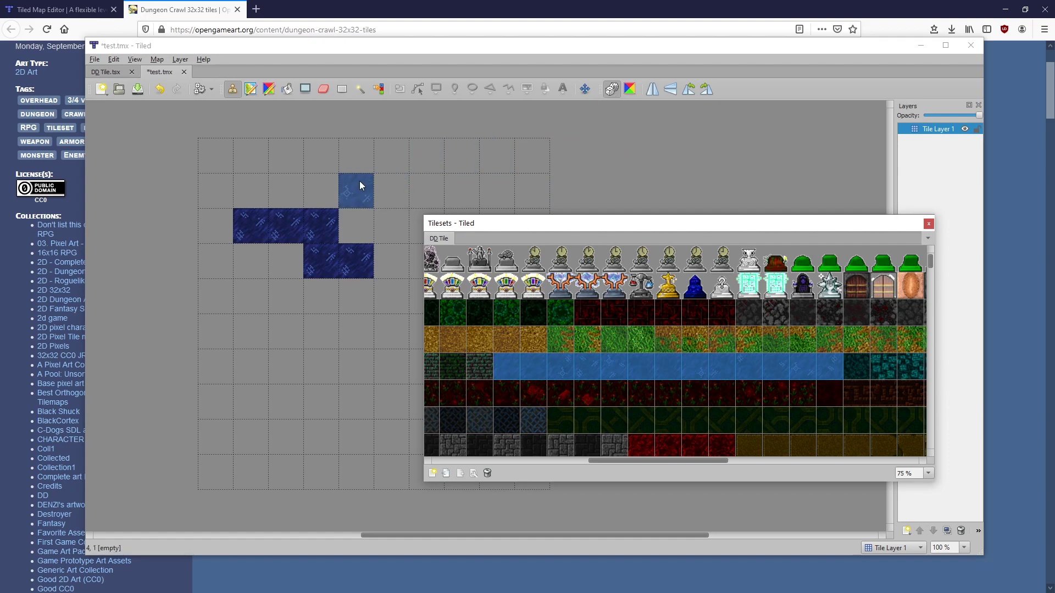
left_click_drag(352, 175, 434, 189)
left_click(420, 163)
mouse_move(319, 223)
left_mouse_down()
mouse_move(247, 230)
mouse_move(365, 262)
left_mouse_up()
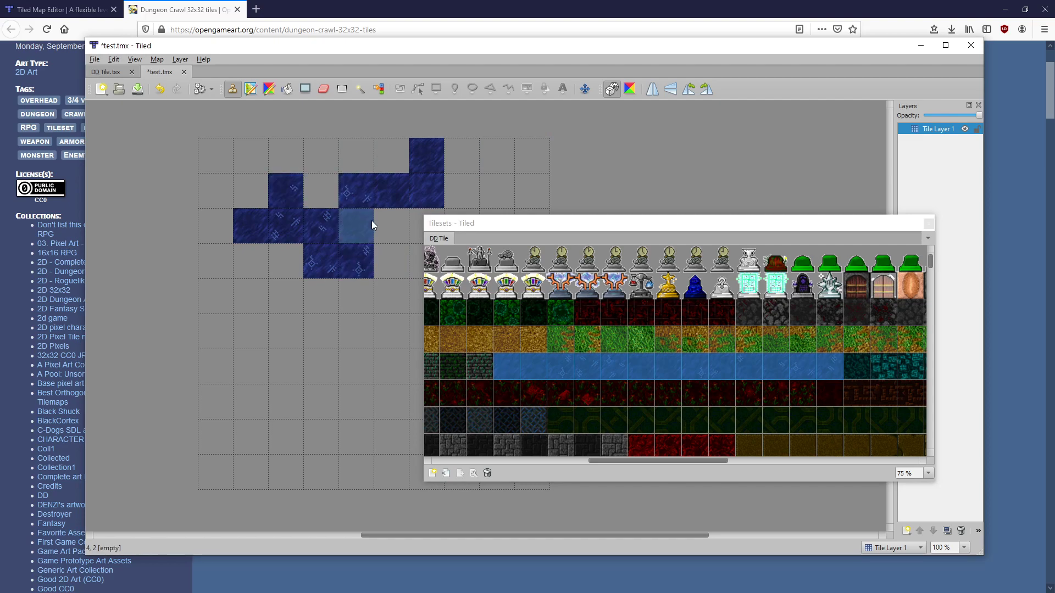
left_click(356, 220)
left_click(285, 193)
left_click(324, 169)
left_click_drag(613, 224, 483, 166)
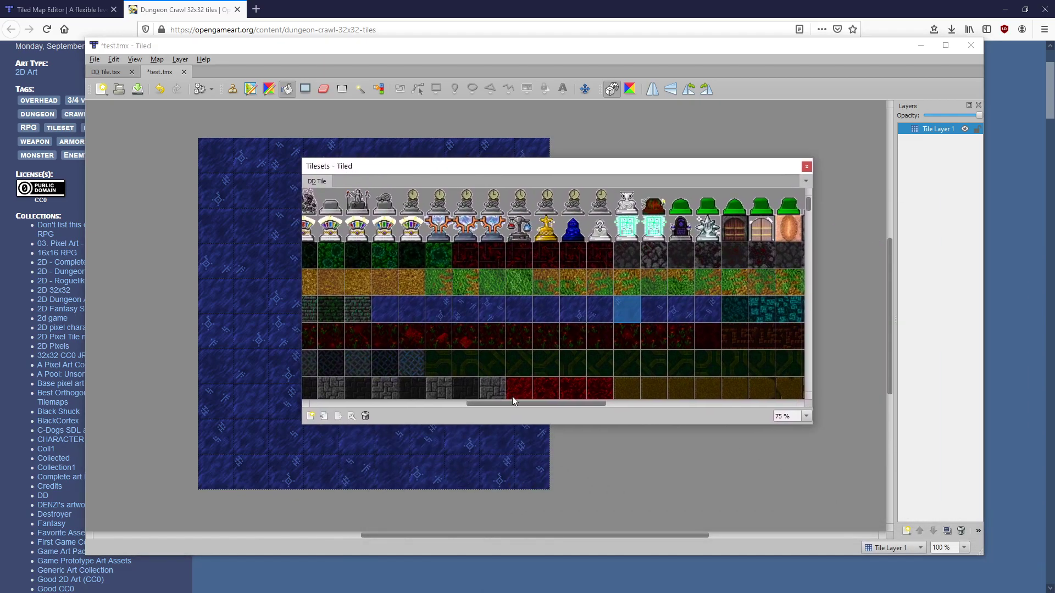
Paint sandstone tiles along the map's top row, starting at the top-left corner
left_click_drag(507, 404, 586, 358)
mouse_move(549, 165)
left_mouse_down()
mouse_move(691, 226)
mouse_move(733, 227)
left_mouse_up()
left_click(214, 153)
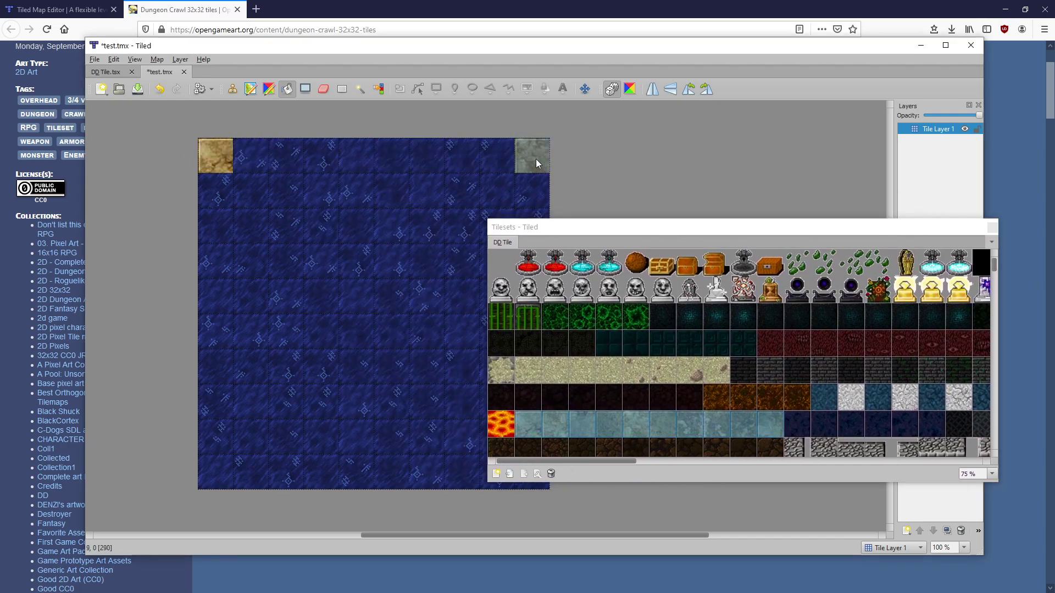
left_click_drag(524, 159, 359, 150)
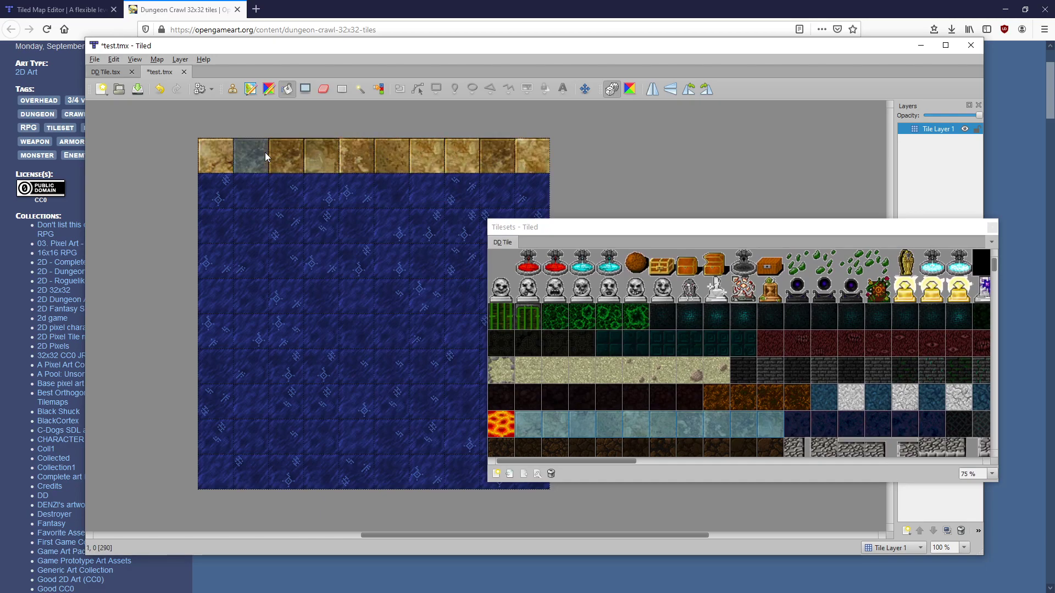
Extend the sandstone wall down the left column and along the right side
left_click_drag(526, 227, 560, 234)
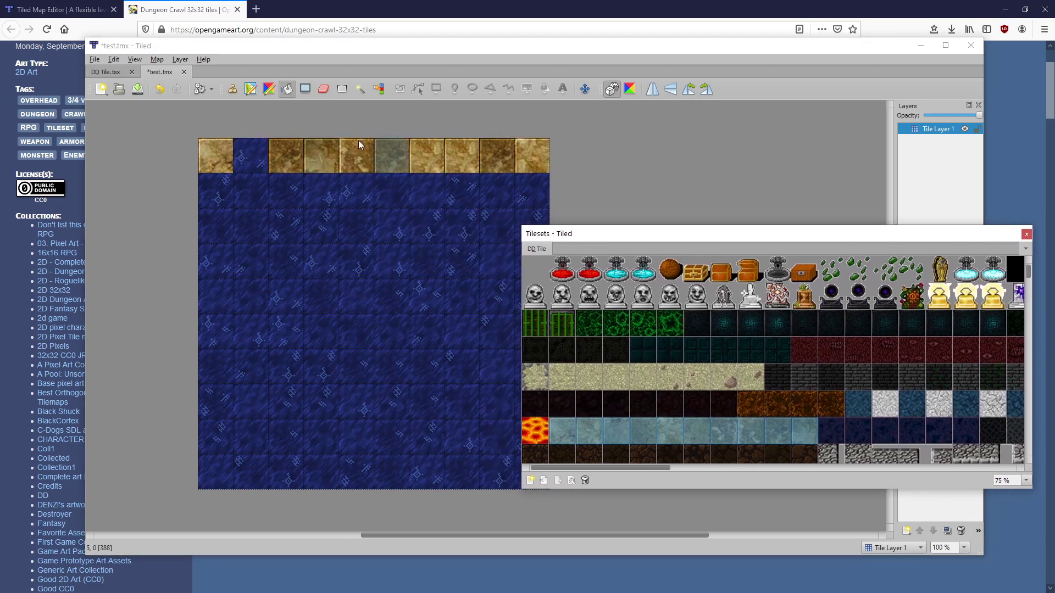
left_click(236, 94)
left_click_drag(225, 190, 216, 262)
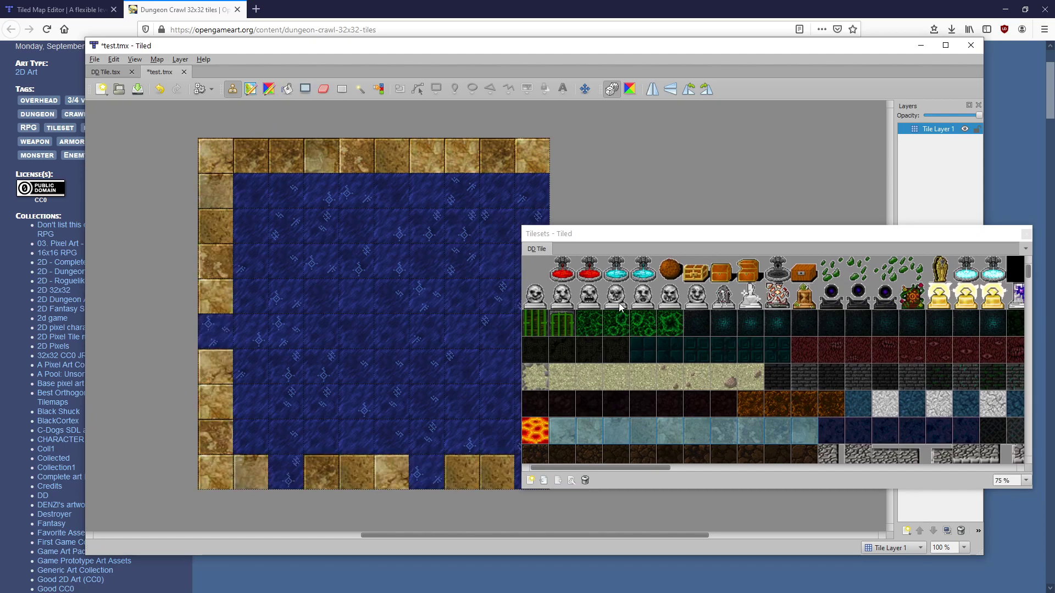
left_click_drag(635, 233, 747, 205)
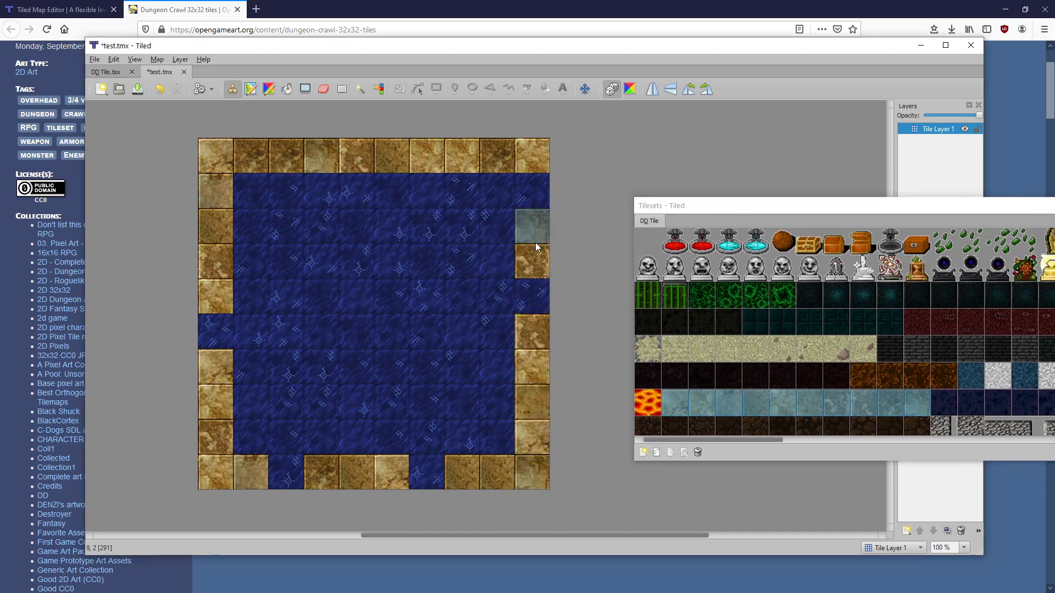
left_click(543, 284)
left_click_drag(790, 207, 351, 155)
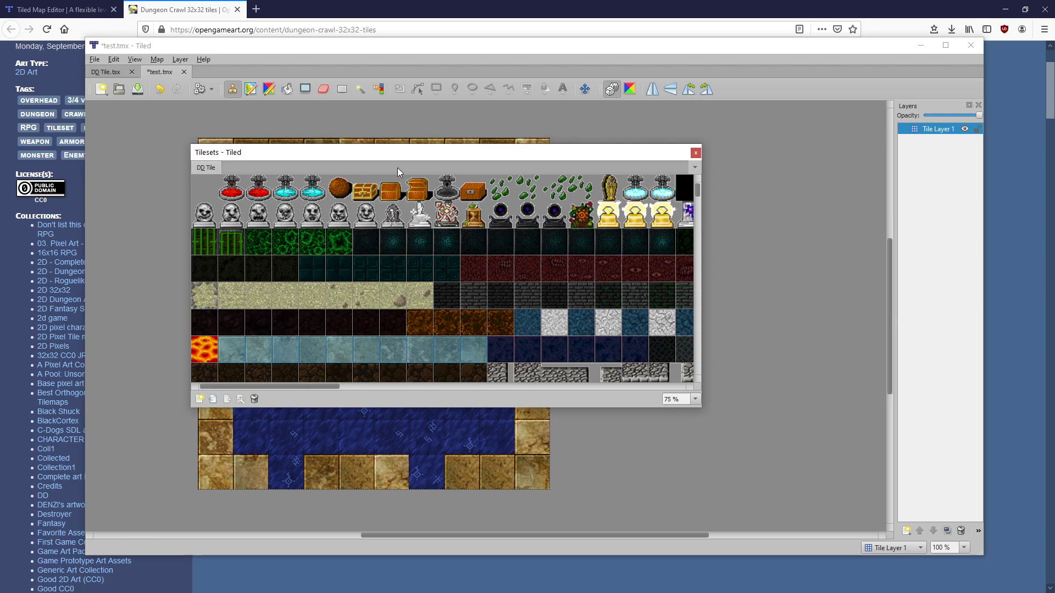
Add a new tile layer and stamp two altars onto the water floor
left_click(907, 533)
left_click(913, 453)
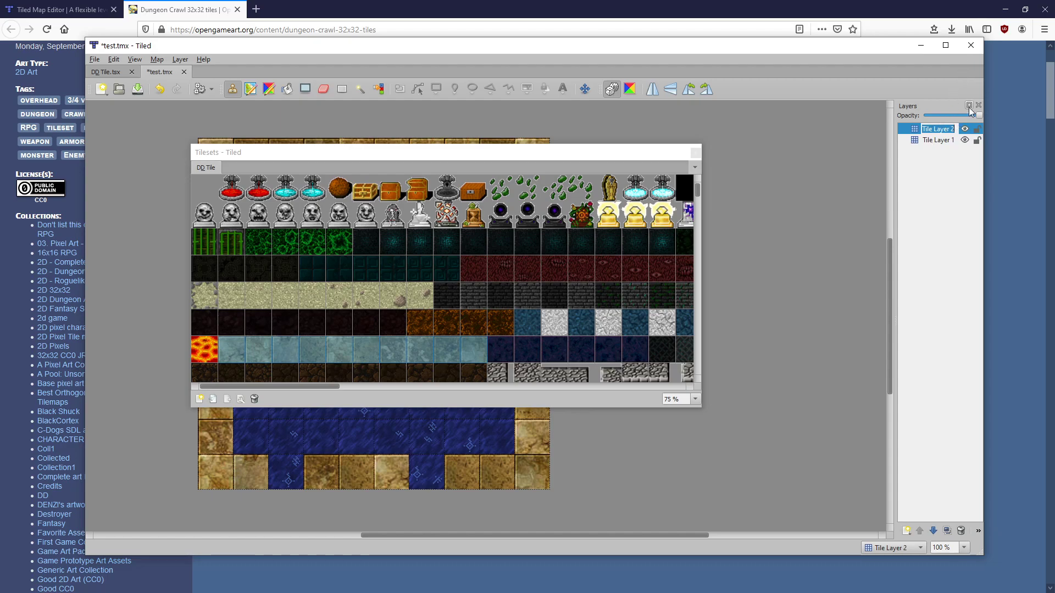
left_click(470, 220)
left_click_drag(478, 154, 639, 189)
left_click(320, 261)
left_click(420, 332)
Restore water floor over the altar stamped on Tile Layer 1, and dock the Tilesets panel
left_click(927, 139)
left_click(285, 366)
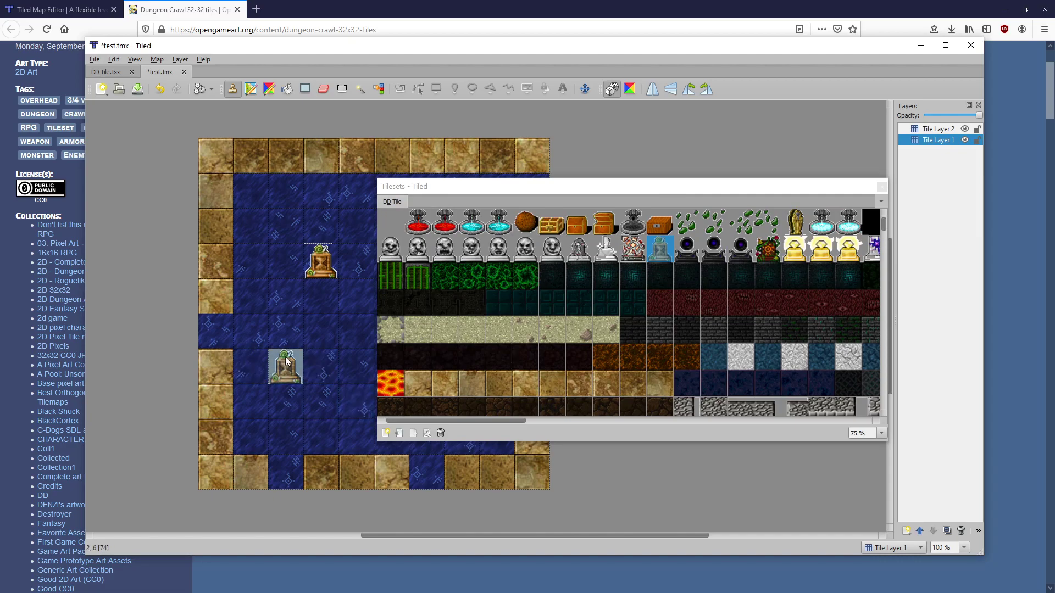
left_click_drag(631, 186, 605, 180)
left_click(364, 349)
left_click(291, 365)
right_click(299, 336)
left_click(294, 362)
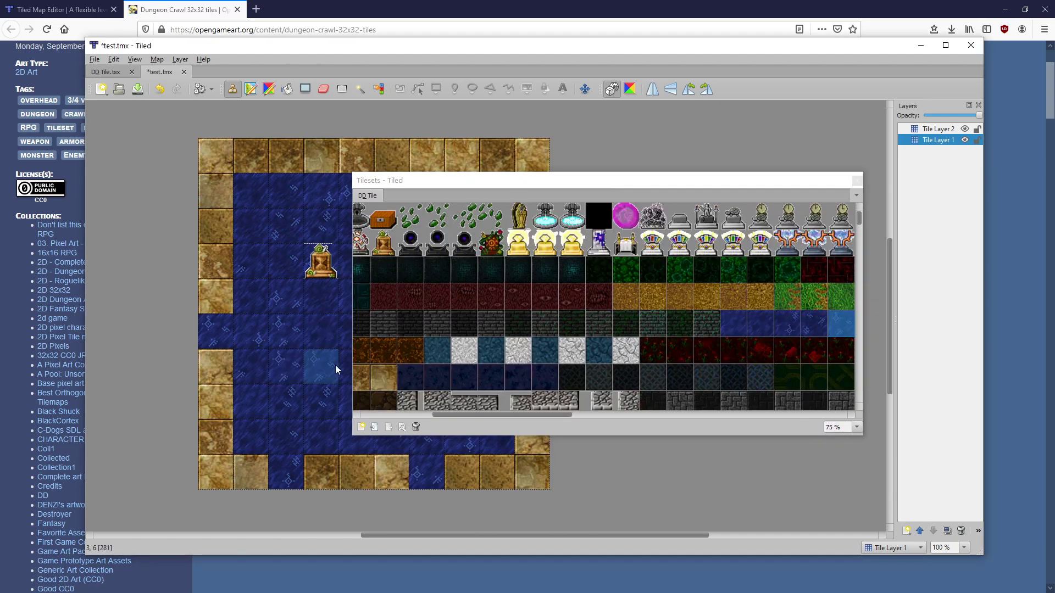
left_click_drag(528, 181, 523, 156)
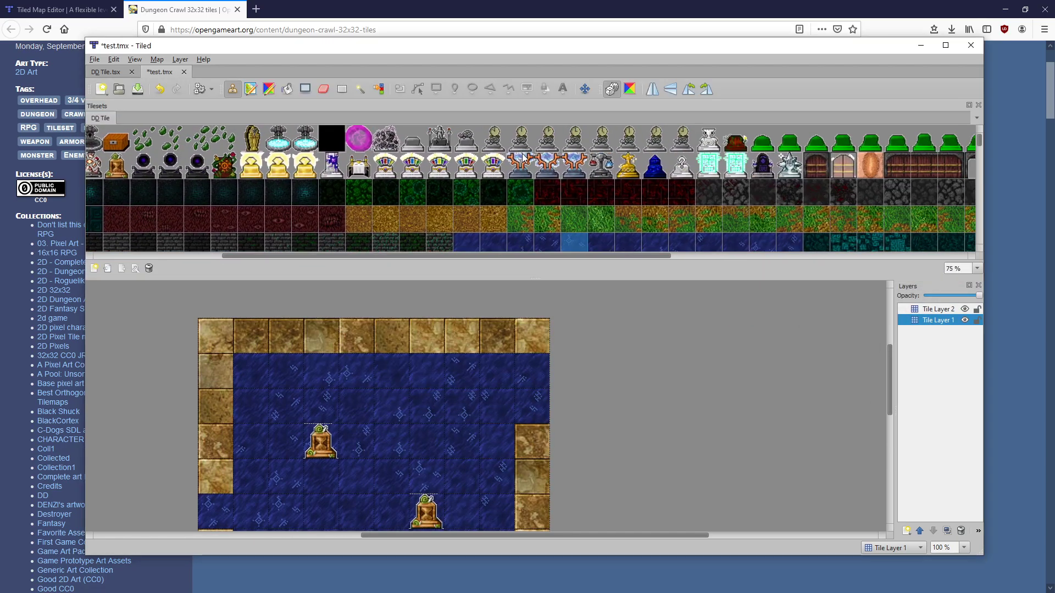
Stamp wooden doors into the left wall gap and the two bottom-row gaps
left_click_drag(521, 255, 595, 256)
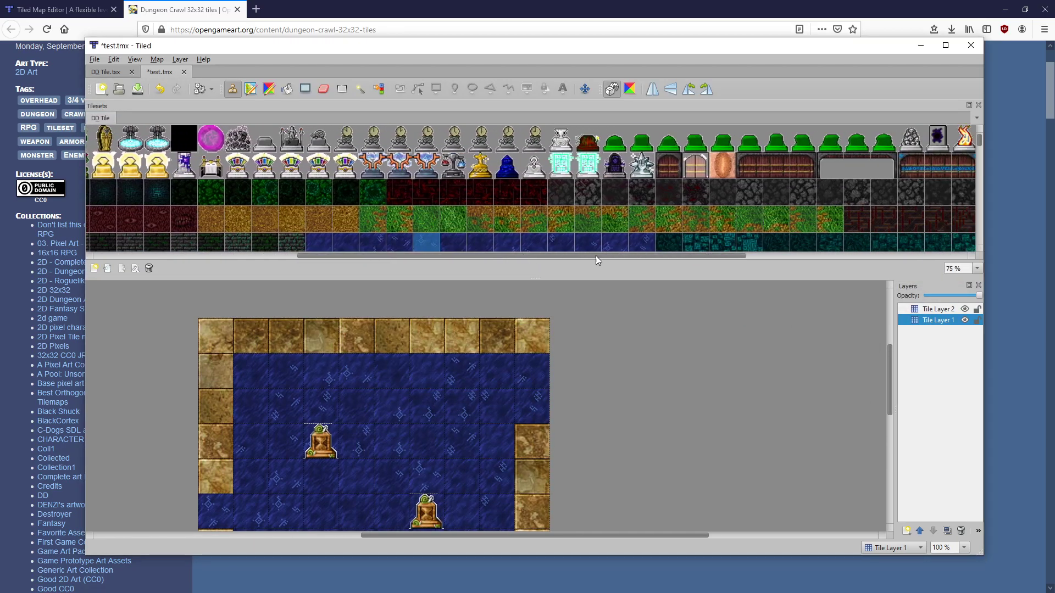
left_click(668, 162)
scroll(377, 423, "down", 2)
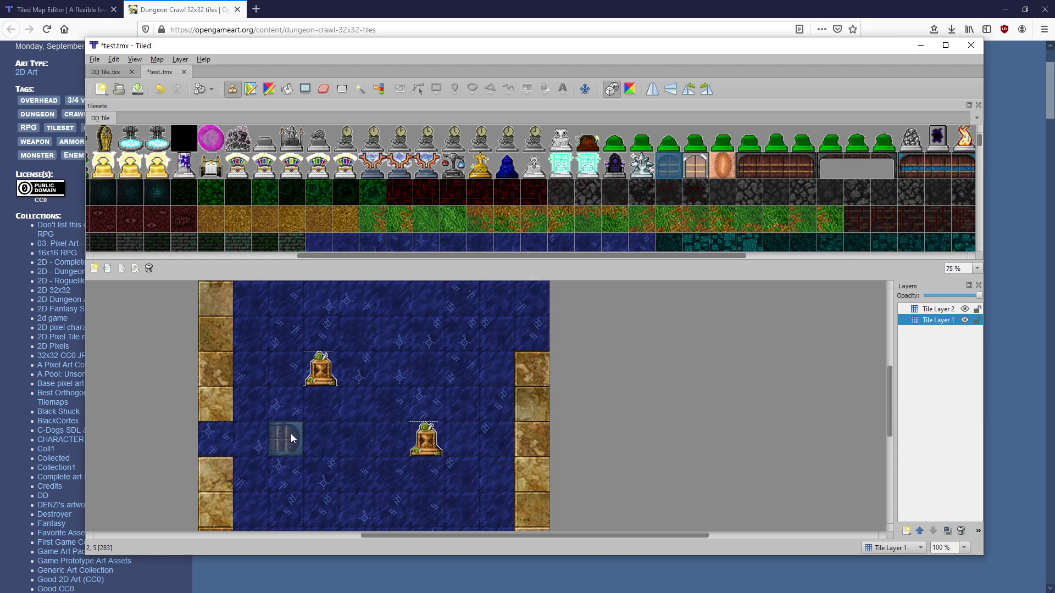
left_click(220, 441)
scroll(362, 421, "down", 2)
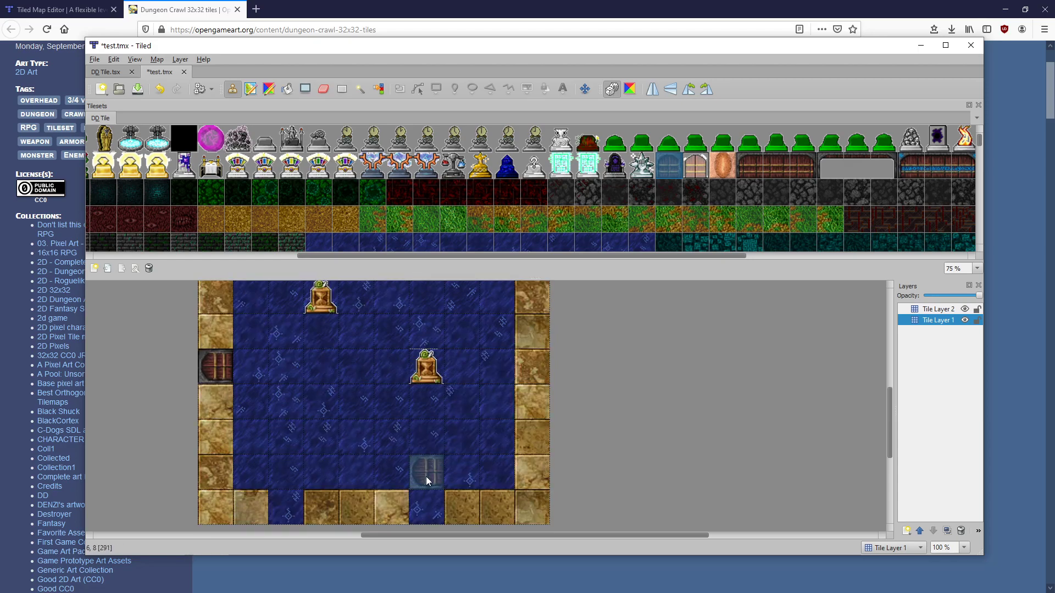
left_click(286, 503)
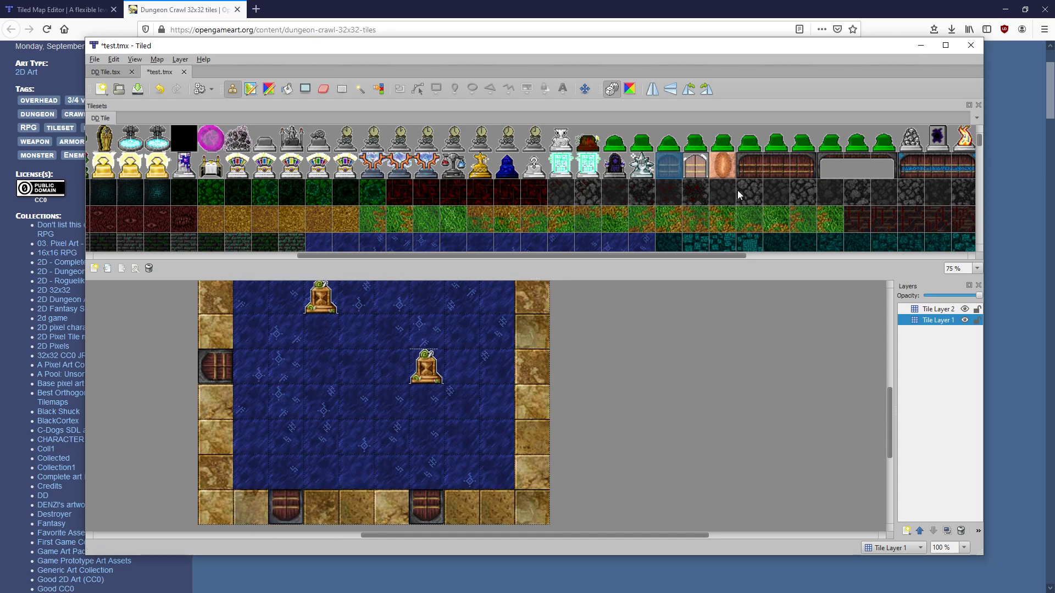
left_click(749, 164)
Place a two-tile wooden door in the right wall gap
scroll(484, 384, "up", 2)
scroll(483, 386, "up", 1)
left_click(536, 337)
left_click(782, 168)
left_click(796, 178)
left_click(532, 379)
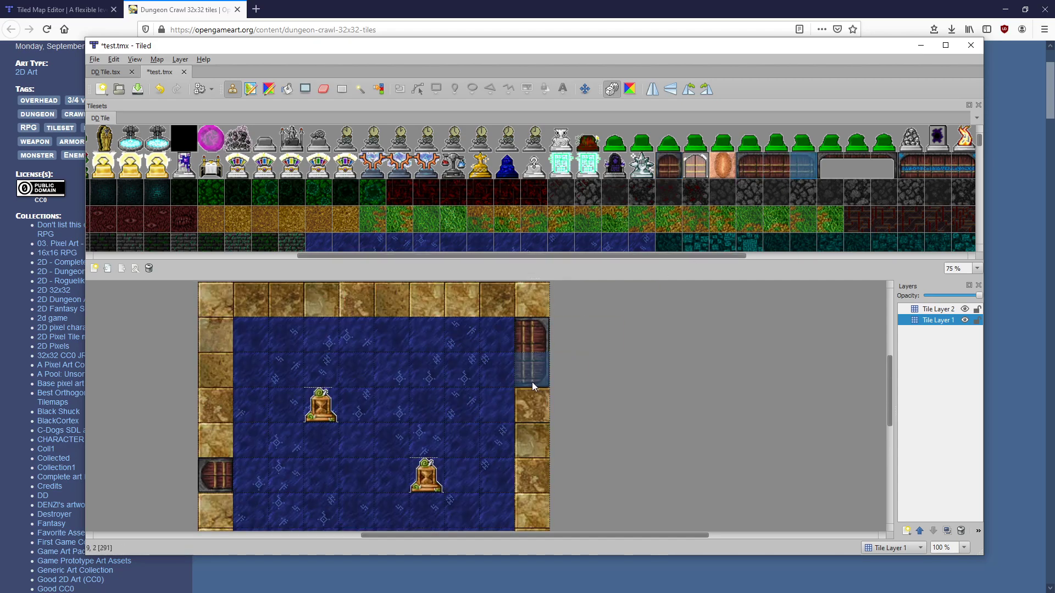
scroll(444, 389, "down", 2)
right_click(454, 379)
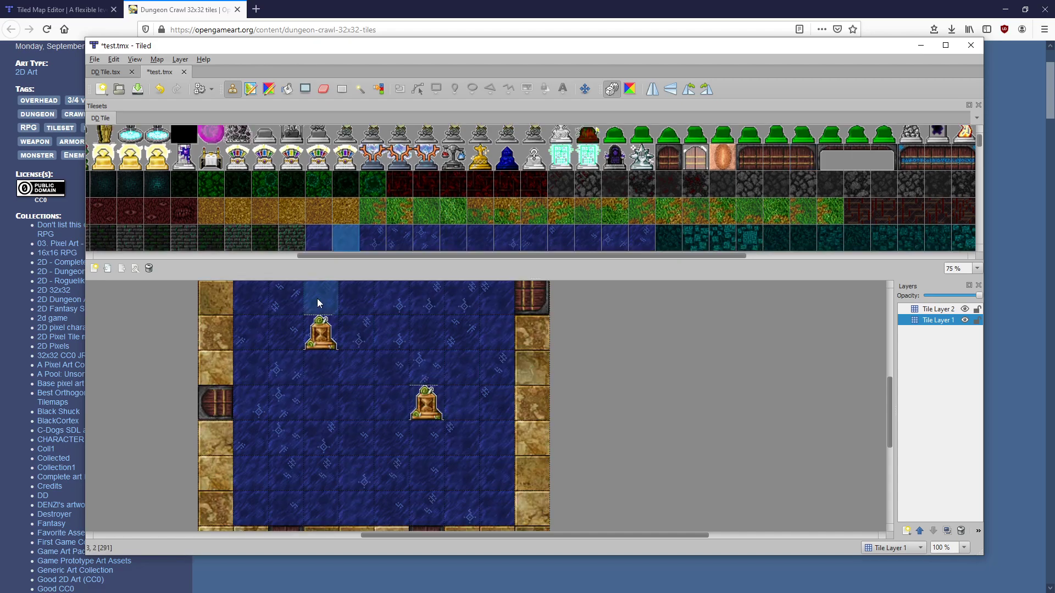
left_click(95, 60)
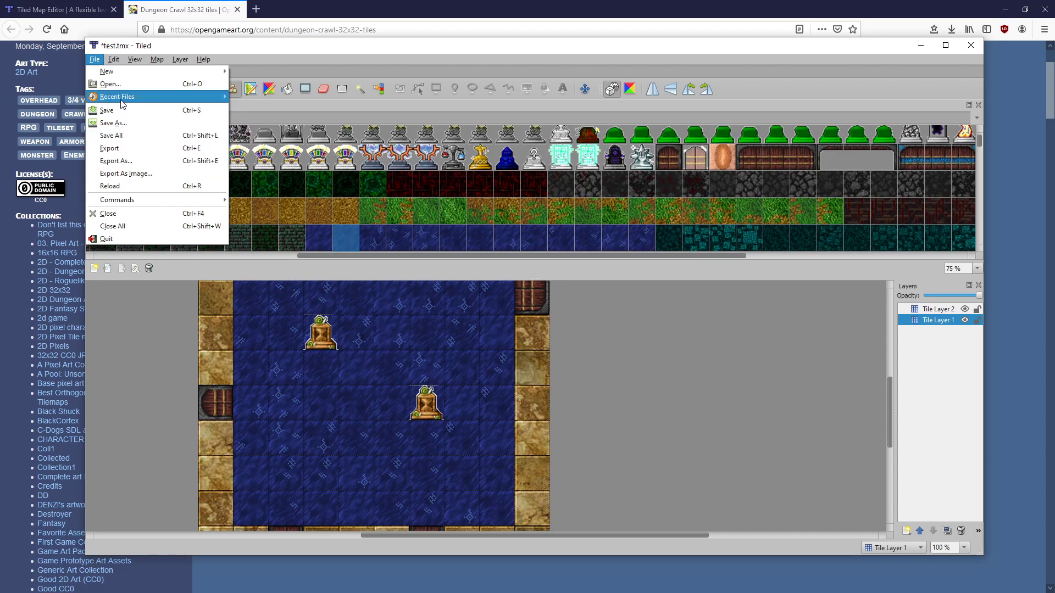
Save test.tmx and bring up Export As Image for test.png with only visible layers
left_click(121, 110)
left_click(95, 59)
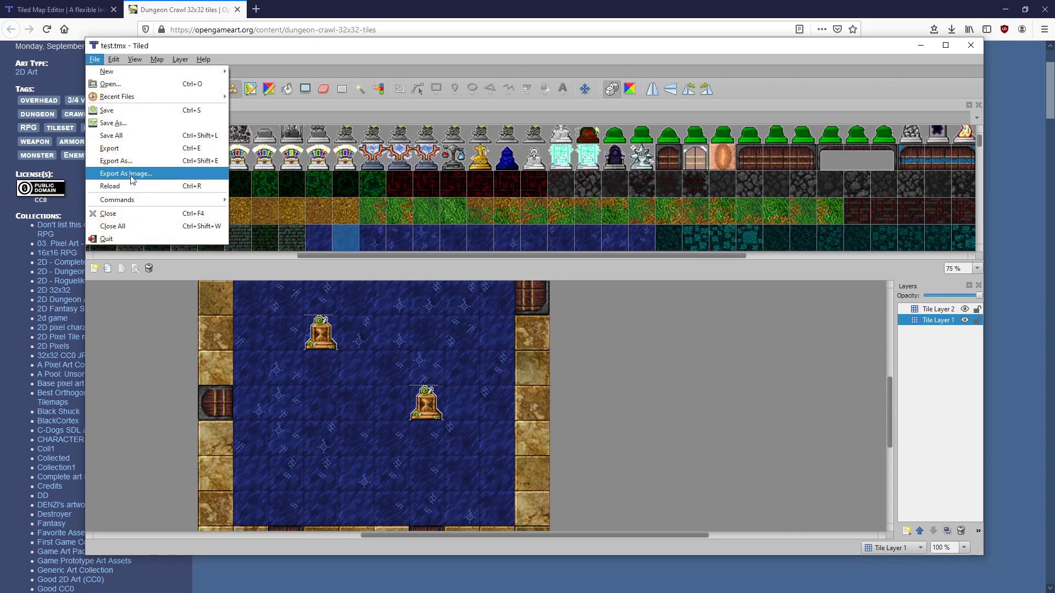
left_click(131, 174)
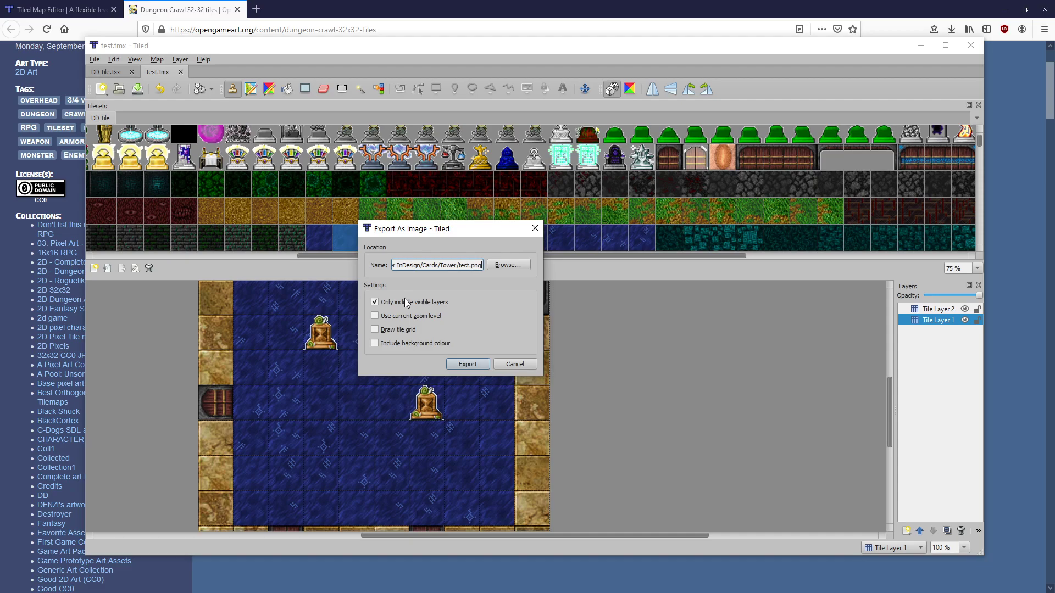
left_click(463, 366)
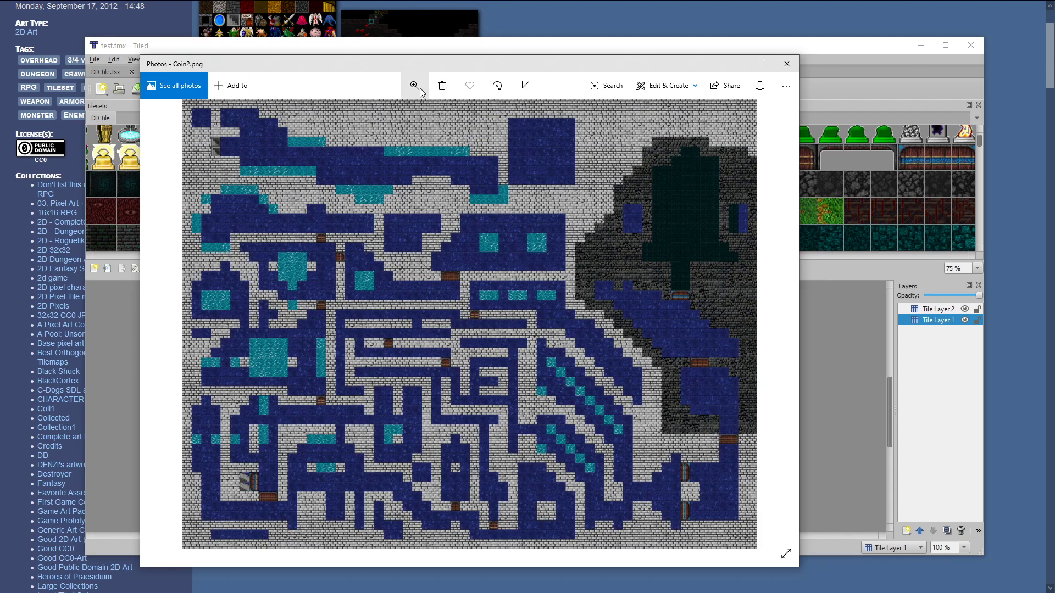
left_click(414, 86)
left_click_drag(364, 114, 383, 114)
left_click_drag(530, 203, 316, 283)
left_click_drag(564, 299, 264, 299)
left_click_drag(593, 373, 416, 469)
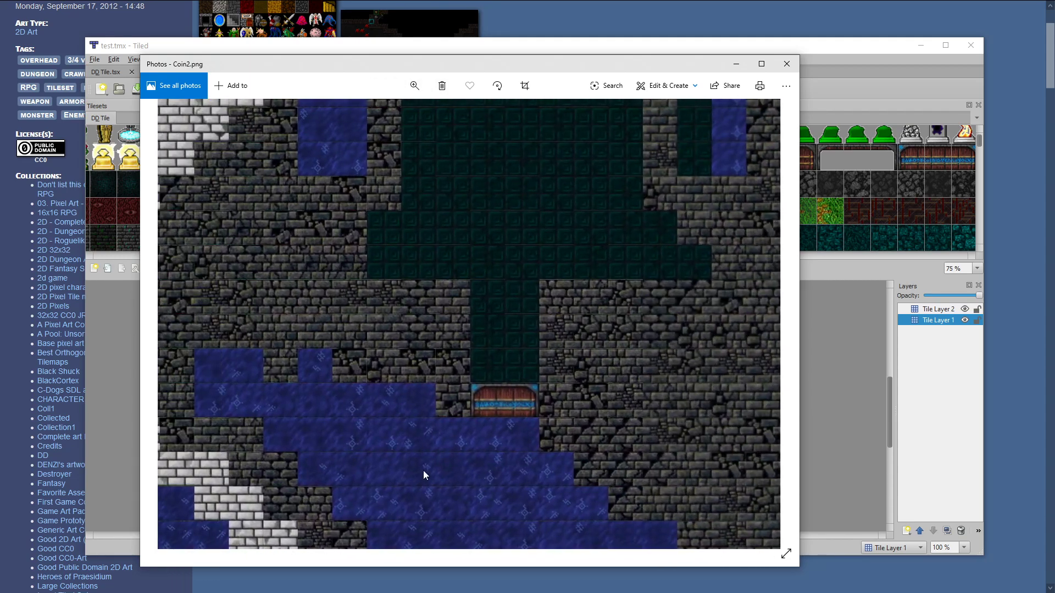
left_click_drag(506, 467, 443, 503)
left_click_drag(453, 388, 460, 495)
left_click_drag(473, 313, 549, 291)
left_click_drag(209, 433, 418, 352)
left_click_drag(357, 408, 390, 437)
left_click_drag(341, 235, 495, 404)
left_click_drag(286, 279, 448, 415)
left_click_drag(412, 232, 493, 416)
left_click_drag(311, 309, 336, 415)
left_click_drag(365, 226, 360, 379)
left_click_drag(556, 307, 459, 439)
left_click_drag(330, 225, 440, 330)
left_click_drag(734, 331, 387, 276)
left_click_drag(703, 408, 456, 214)
left_click_drag(429, 420, 440, 357)
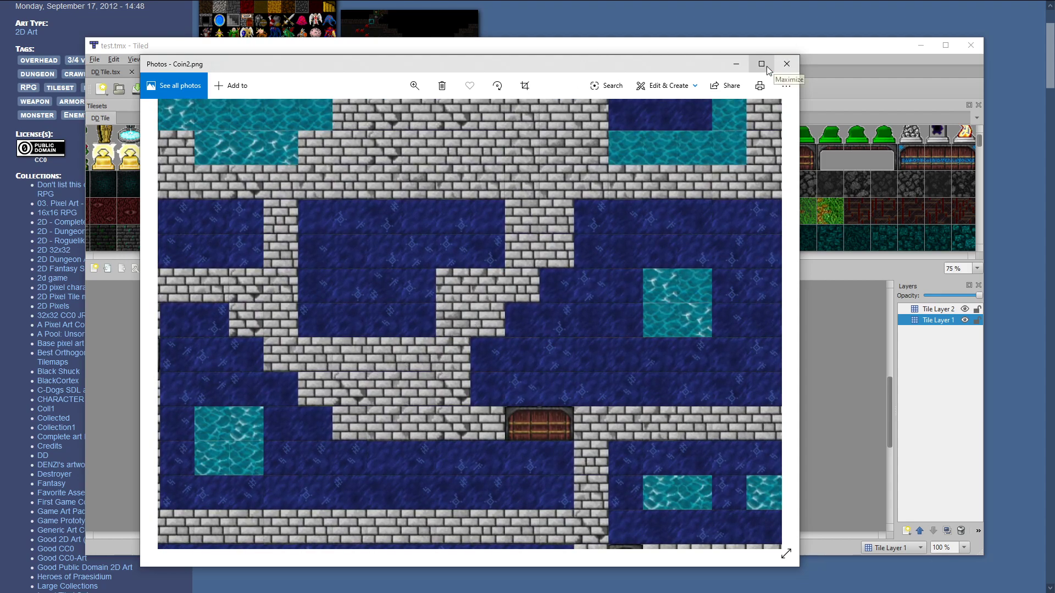
left_click(786, 64)
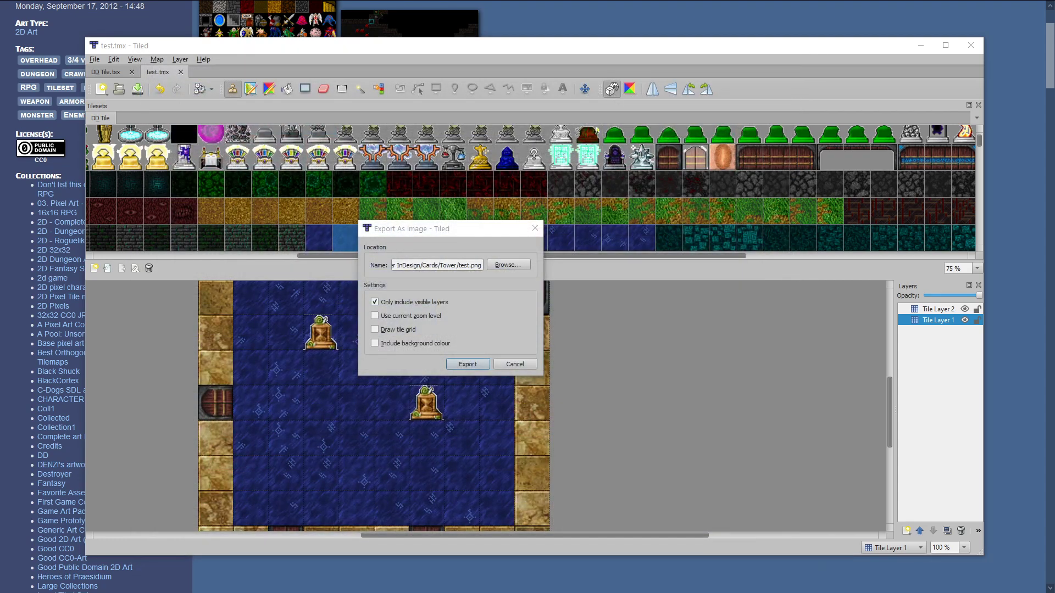